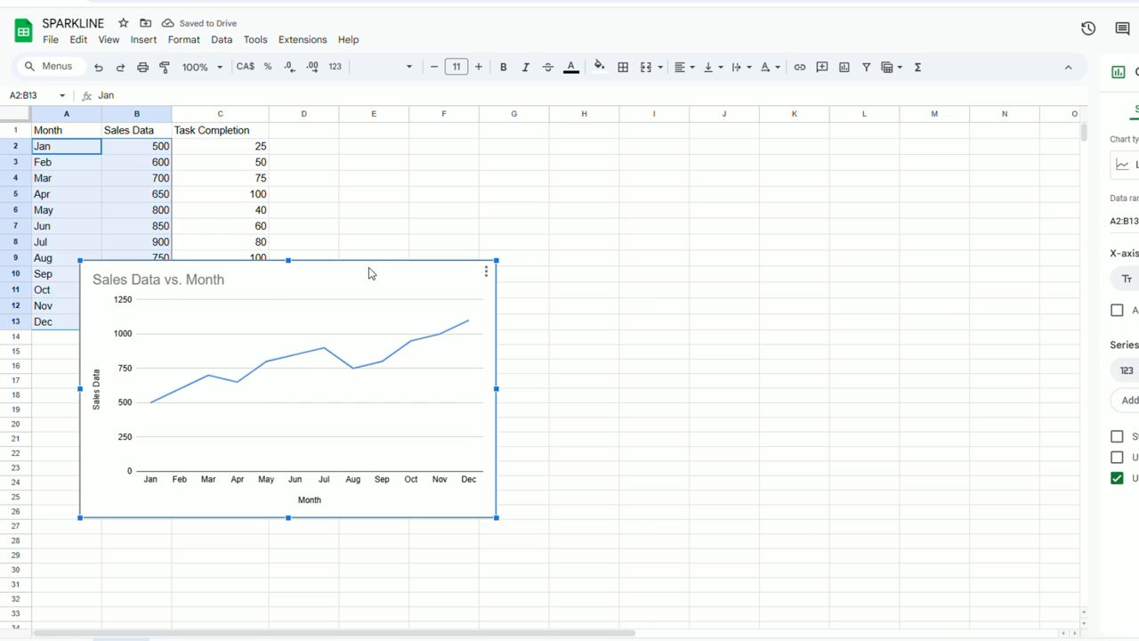
Delete the Sales Data vs. Month line chart from the sheet.
{"action": "key", "text": "Delete"}
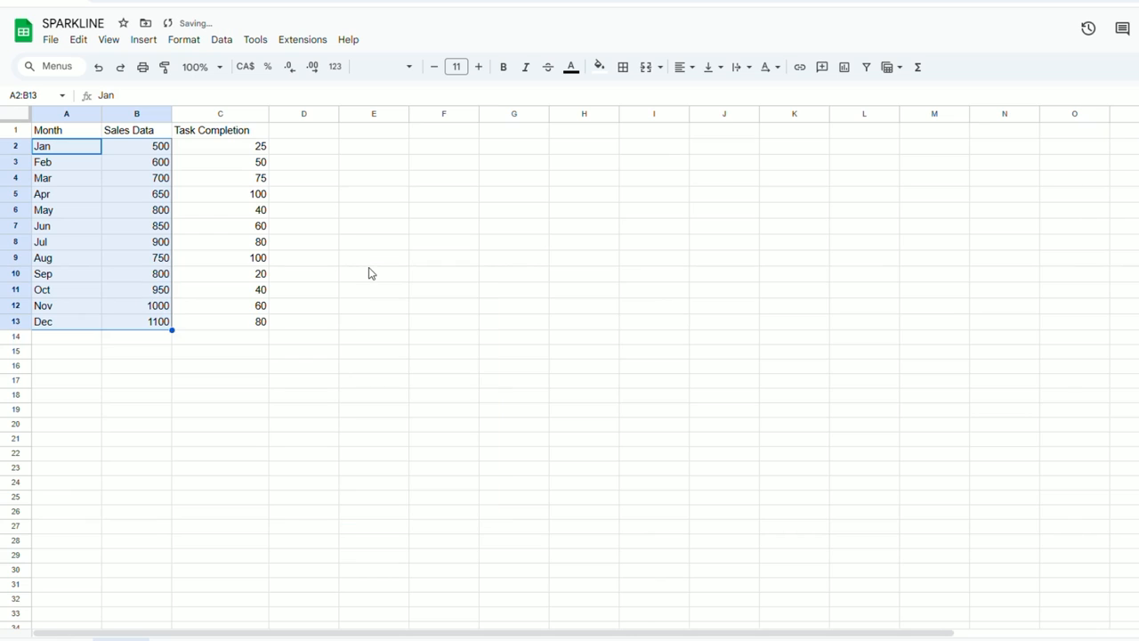
{"action": "left_click", "coordinate": [297, 147]}
{"action": "left_click", "coordinate": [299, 132]}
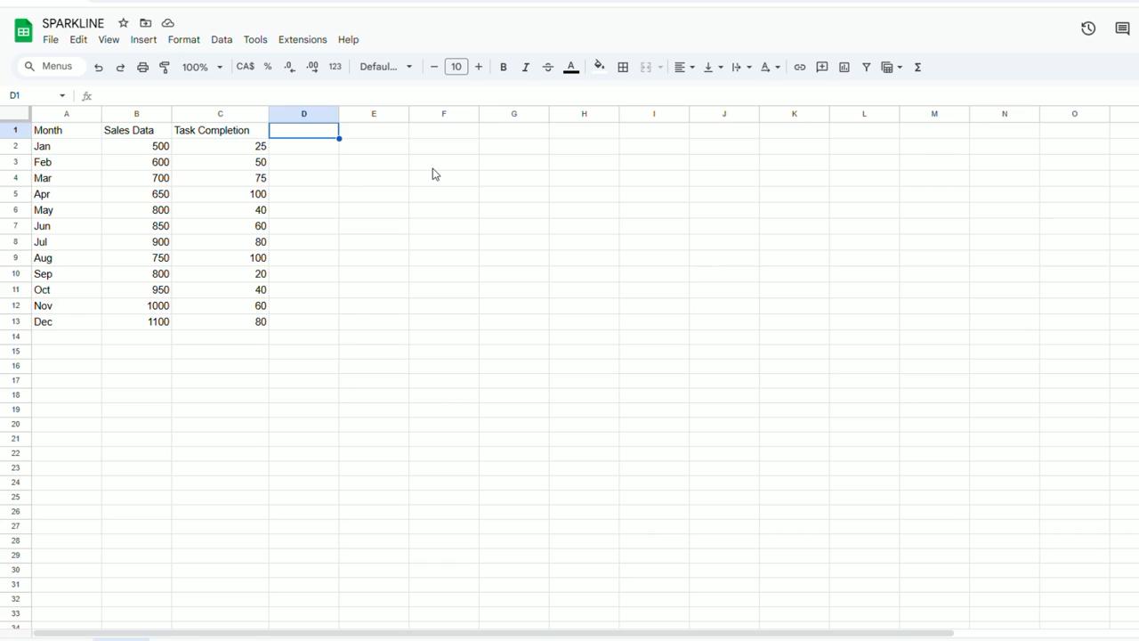
Enter the heading OVERALL TREND in cell G1.
{"action": "key", "text": "Right"}
{"action": "key", "text": "Right"}
{"action": "key", "text": "Right"}
{"action": "type", "text": "O"}
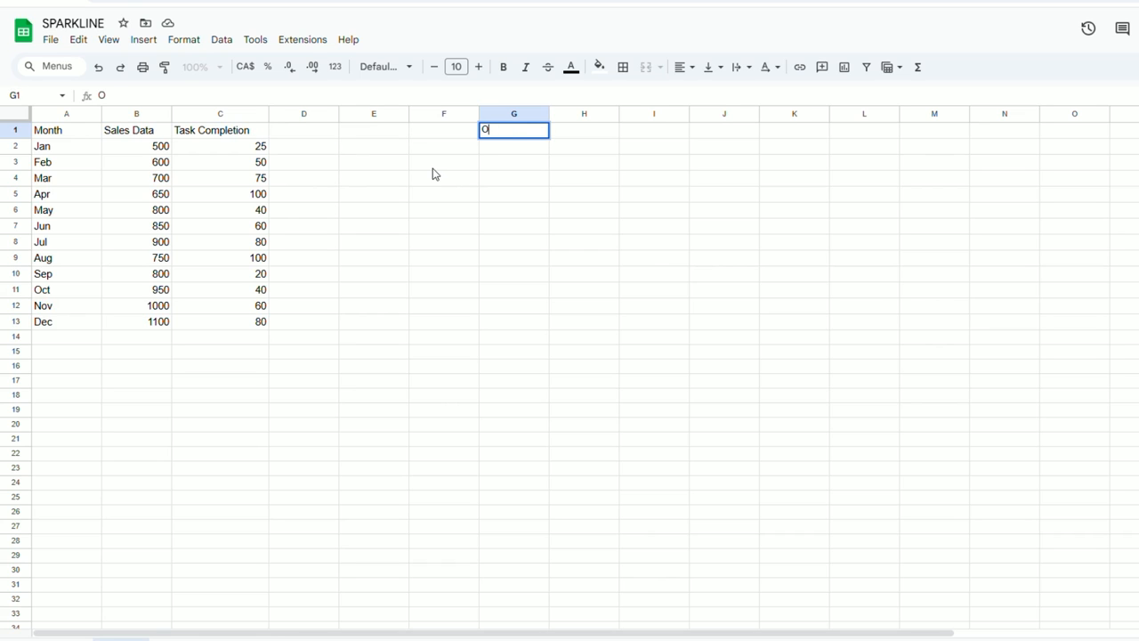
{"action": "type", "text": "VERALL TREND"}
{"action": "key", "text": "Return"}
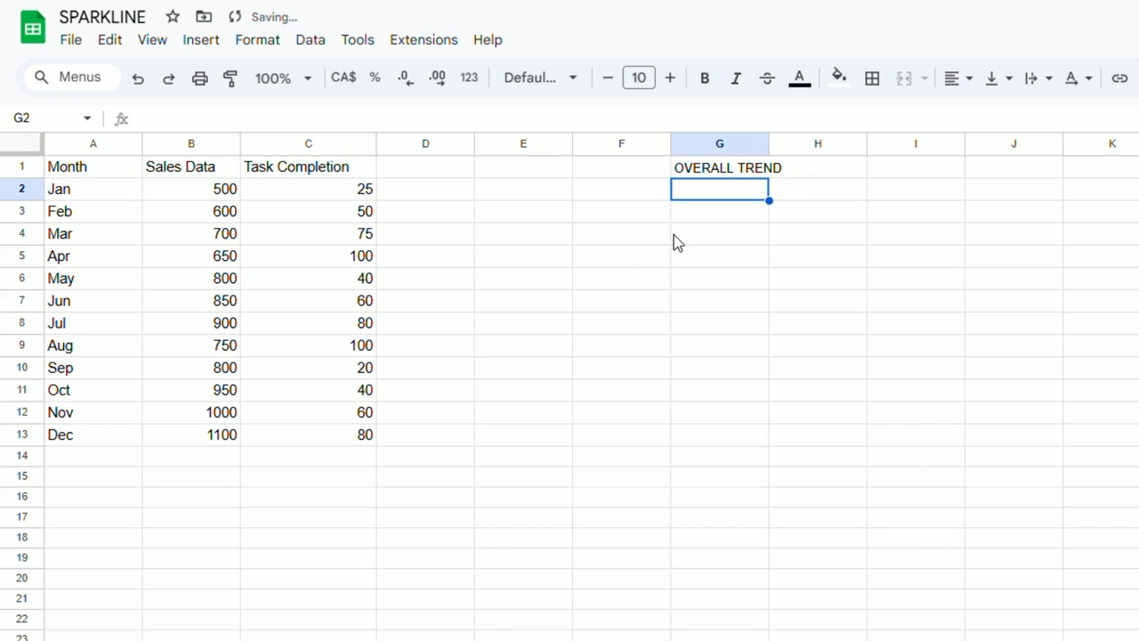
Enter a SPARKLINE formula in G2 that charts the sales data in B2:B13.
{"action": "type", "text": "="}
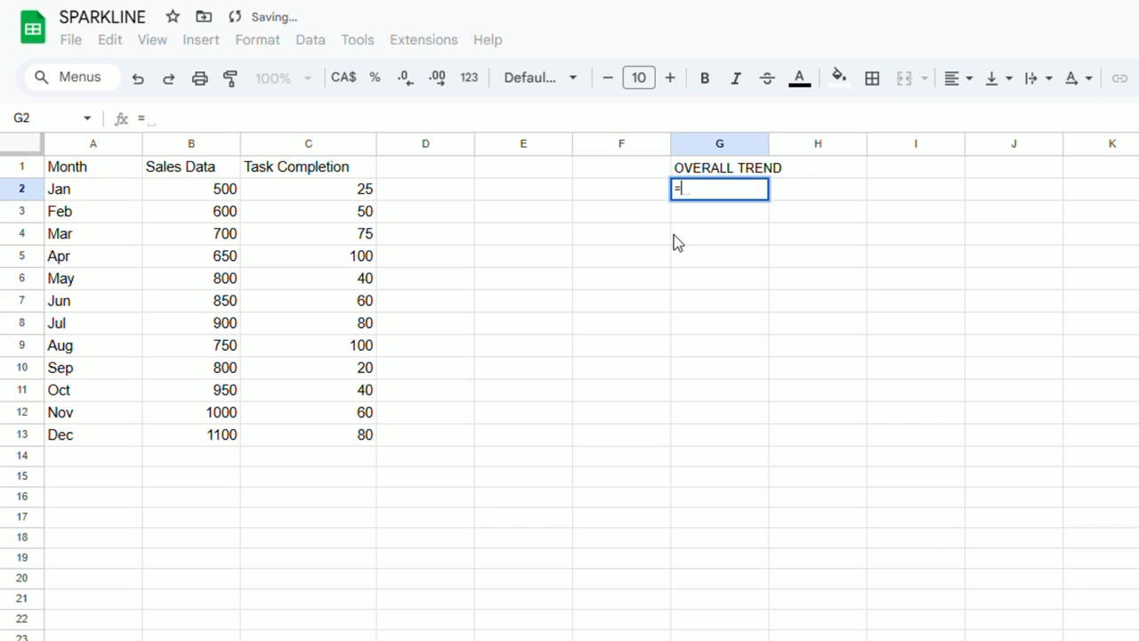
{"action": "type", "text": "sparkline("}
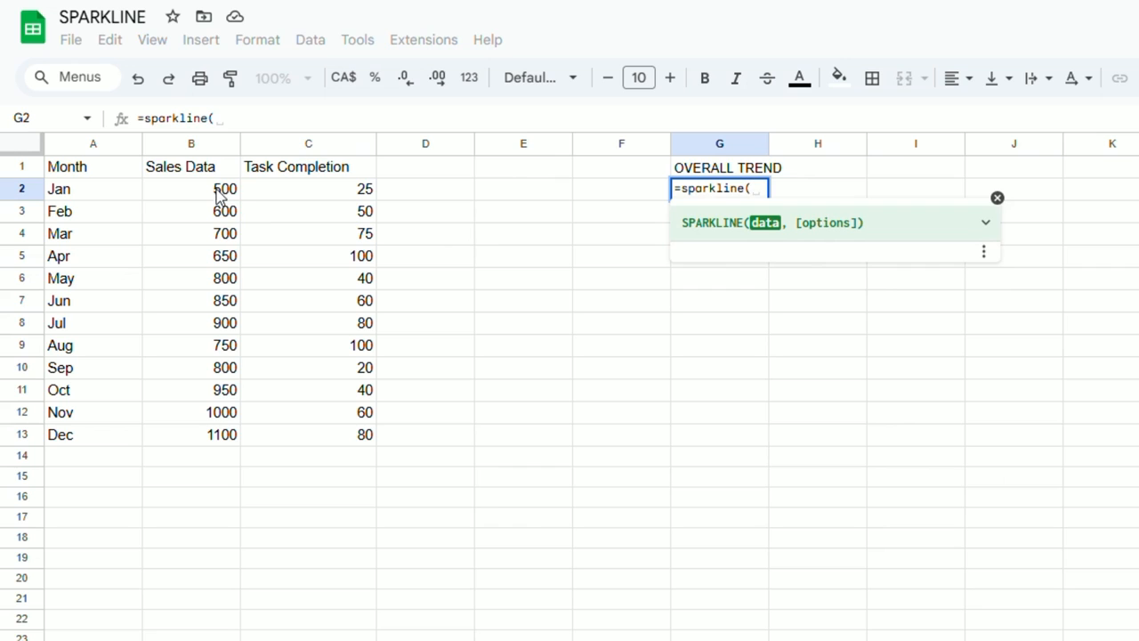
{"action": "left_click_drag", "start_coordinate": [222, 194], "coordinate": [218, 434]}
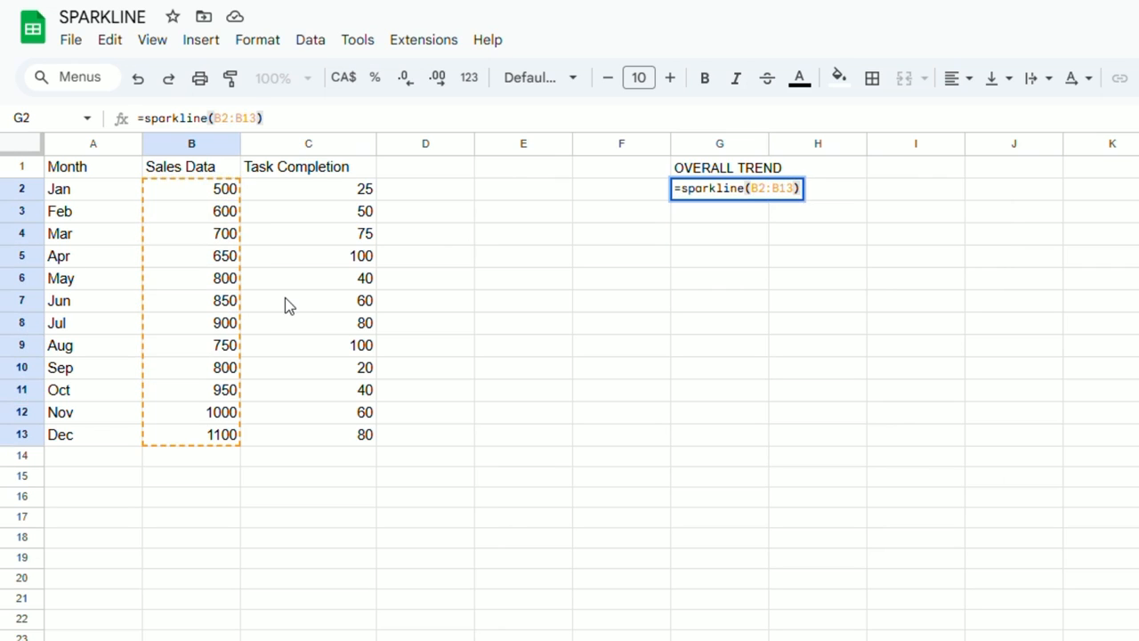
{"action": "key", "text": "Return"}
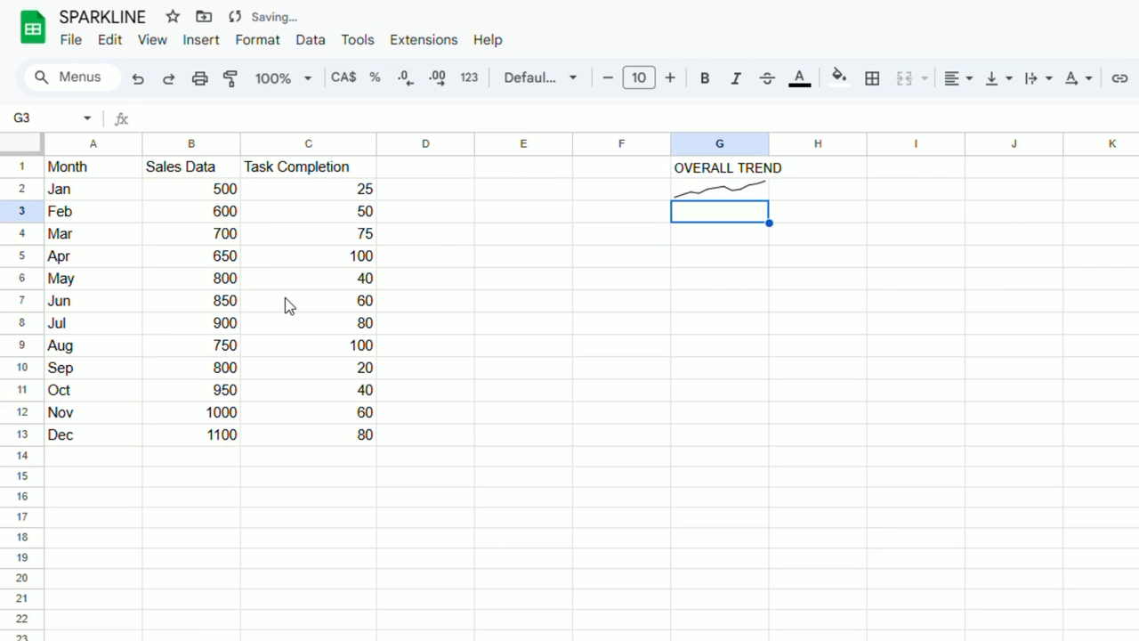
Widen column G to fit its heading and merge cells G2:H3 to enlarge the sparkline.
{"action": "left_click", "coordinate": [729, 191]}
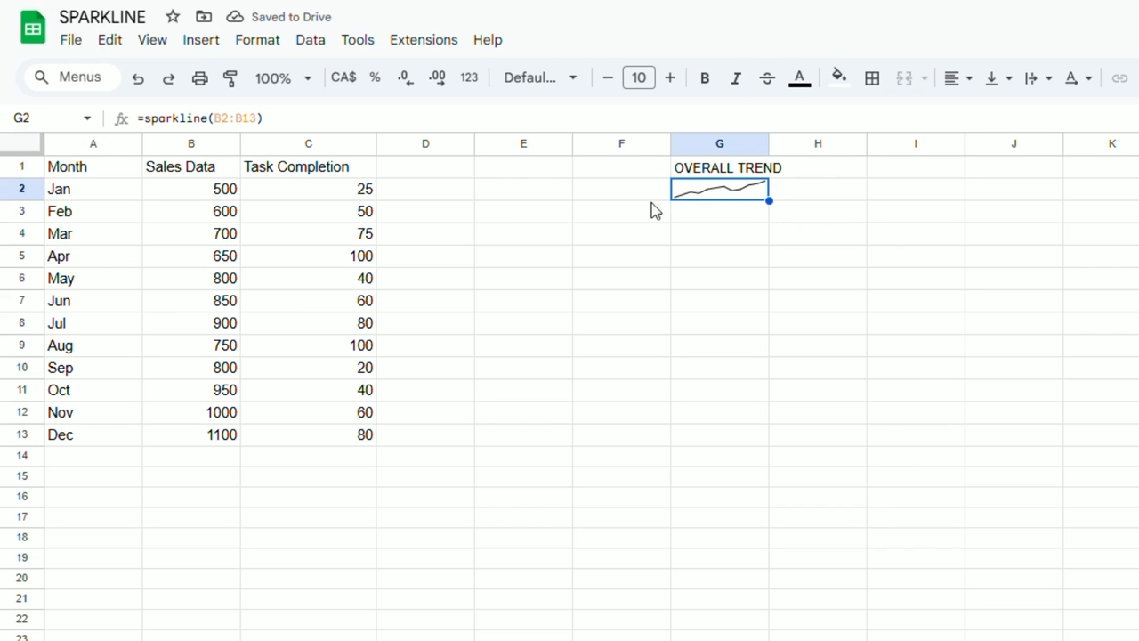
{"action": "left_click_drag", "start_coordinate": [768, 144], "coordinate": [783, 143]}
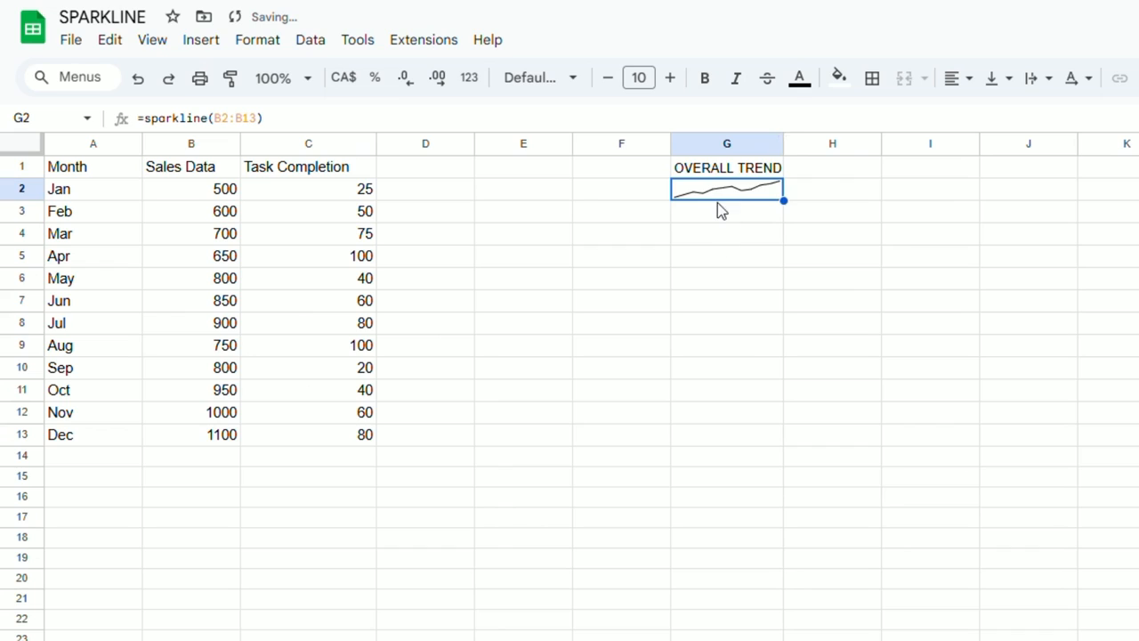
{"action": "left_click_drag", "start_coordinate": [725, 190], "coordinate": [832, 214]}
{"action": "left_click", "coordinate": [904, 78]}
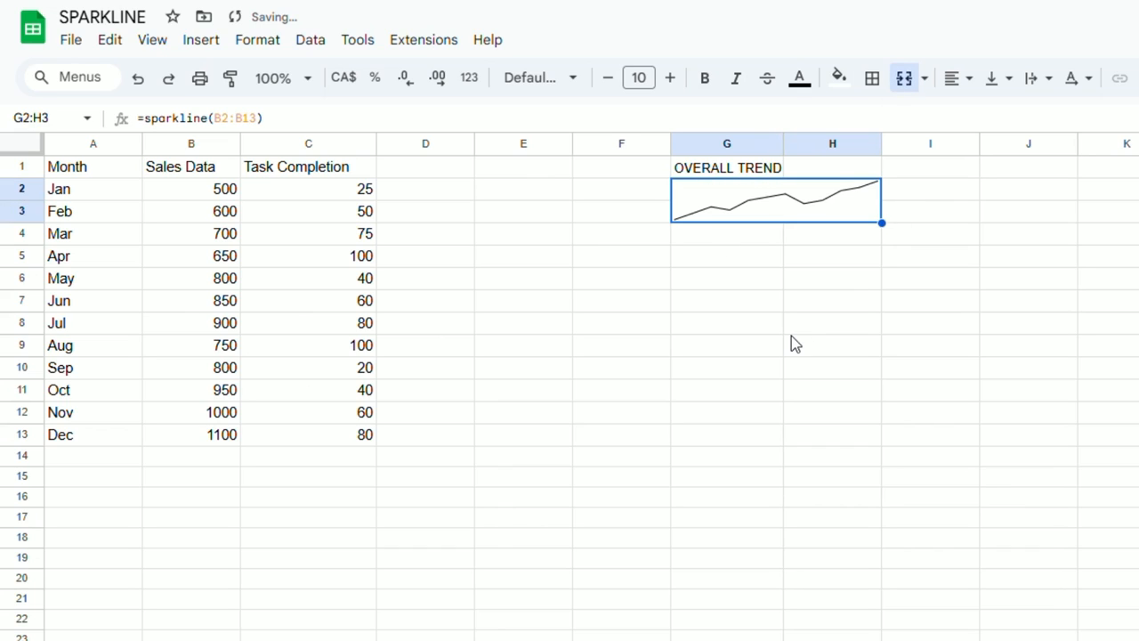
{"action": "left_click", "coordinate": [745, 170]}
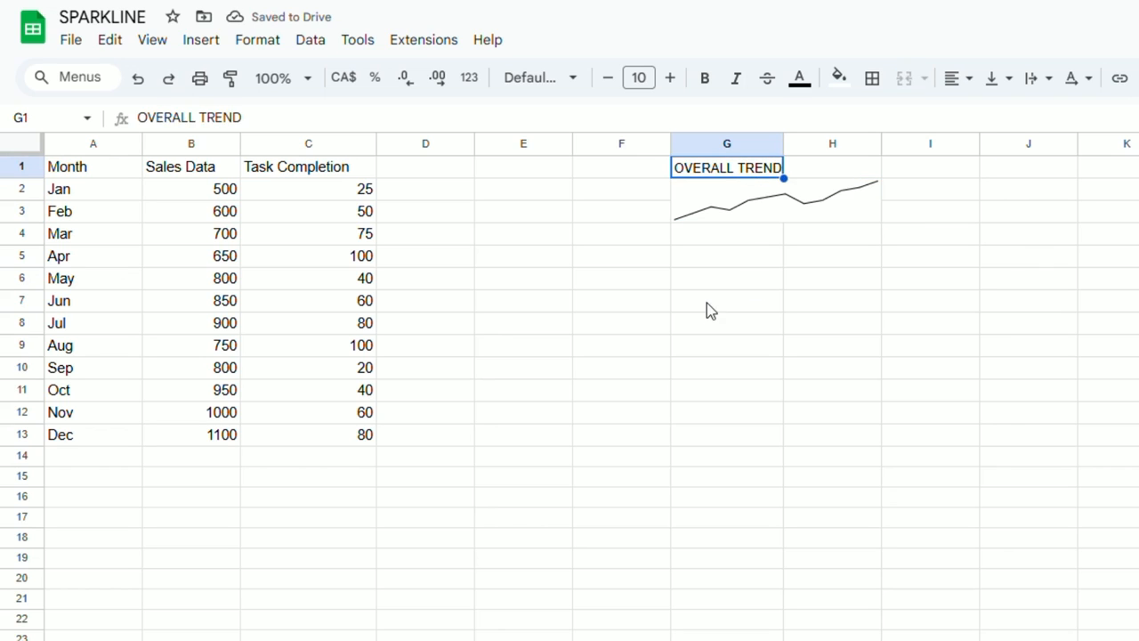
{"action": "left_click_drag", "start_coordinate": [709, 258], "coordinate": [882, 320]}
{"action": "left_click_drag", "start_coordinate": [747, 347], "coordinate": [795, 435]}
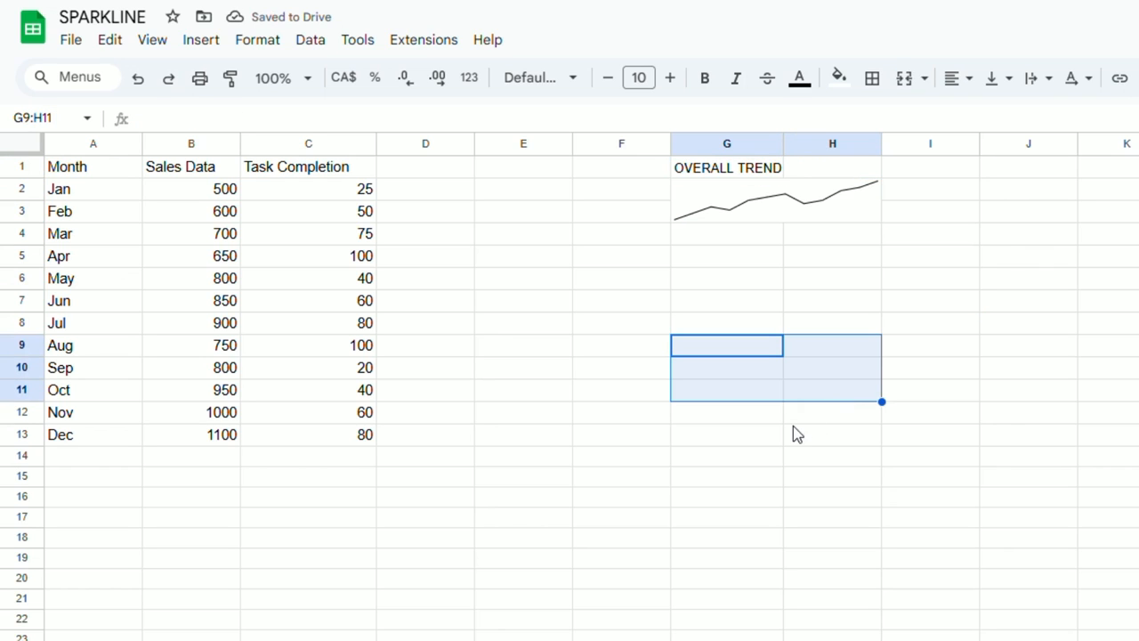
{"action": "left_click", "coordinate": [737, 290]}
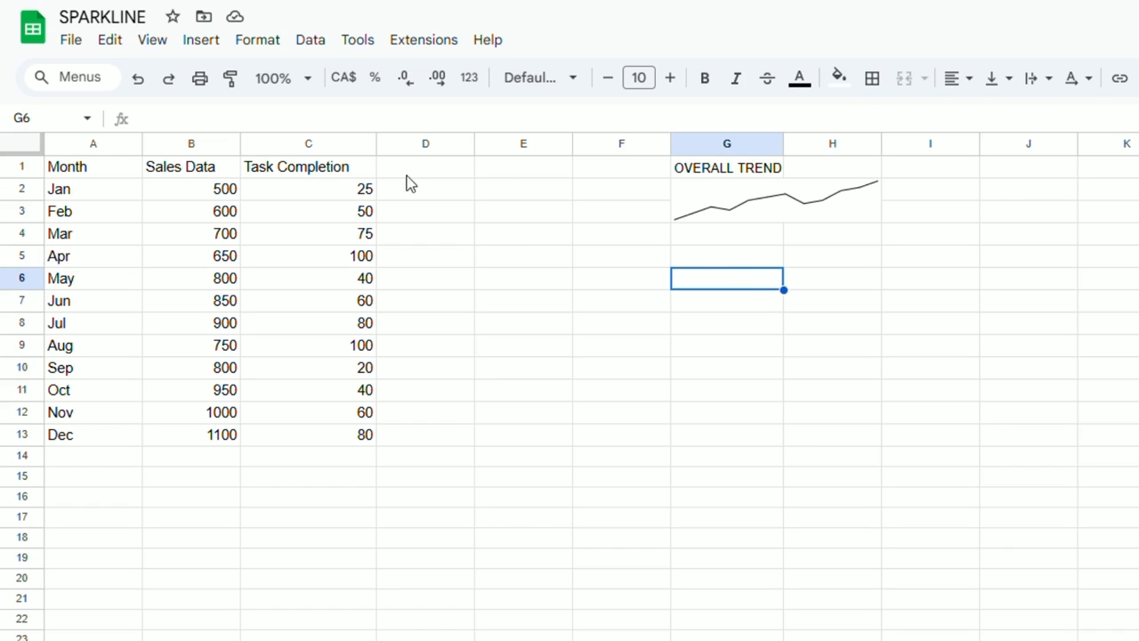
{"action": "left_click", "coordinate": [203, 43]}
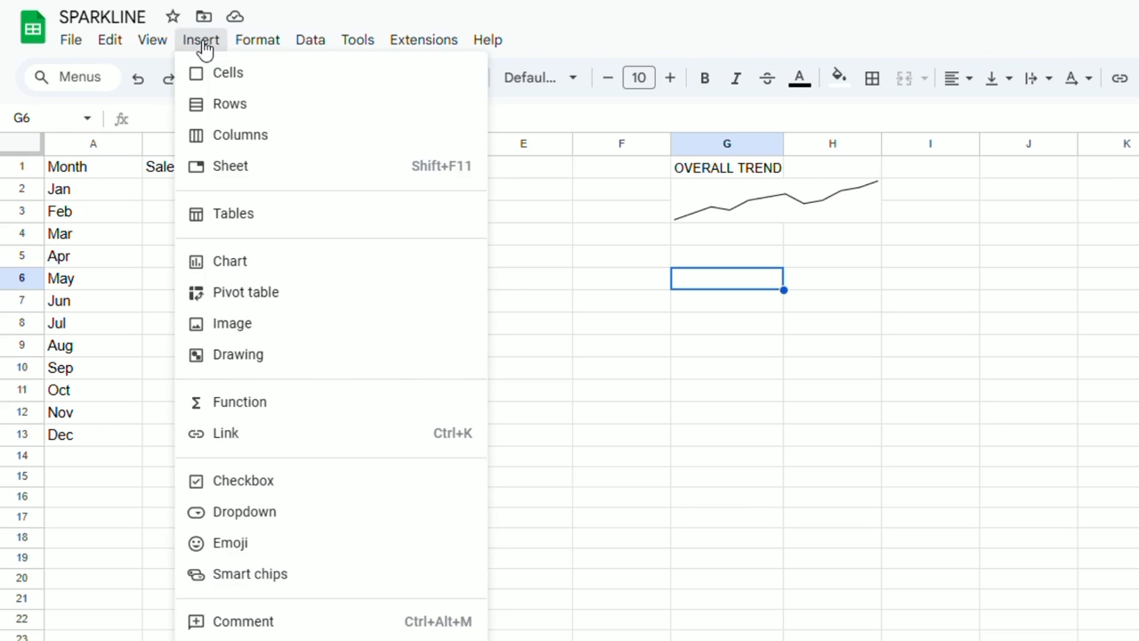
{"action": "left_click", "coordinate": [598, 304]}
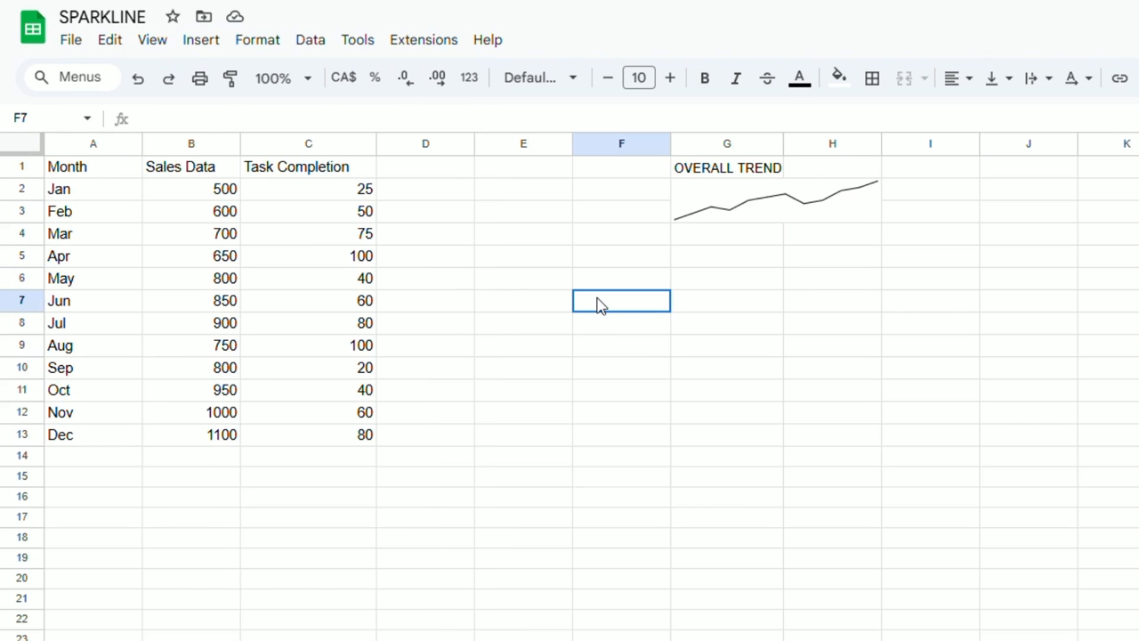
Set the July sales value in B8 to 1500 to test the sparkline, and undo the change.
{"action": "left_click", "coordinate": [226, 326]}
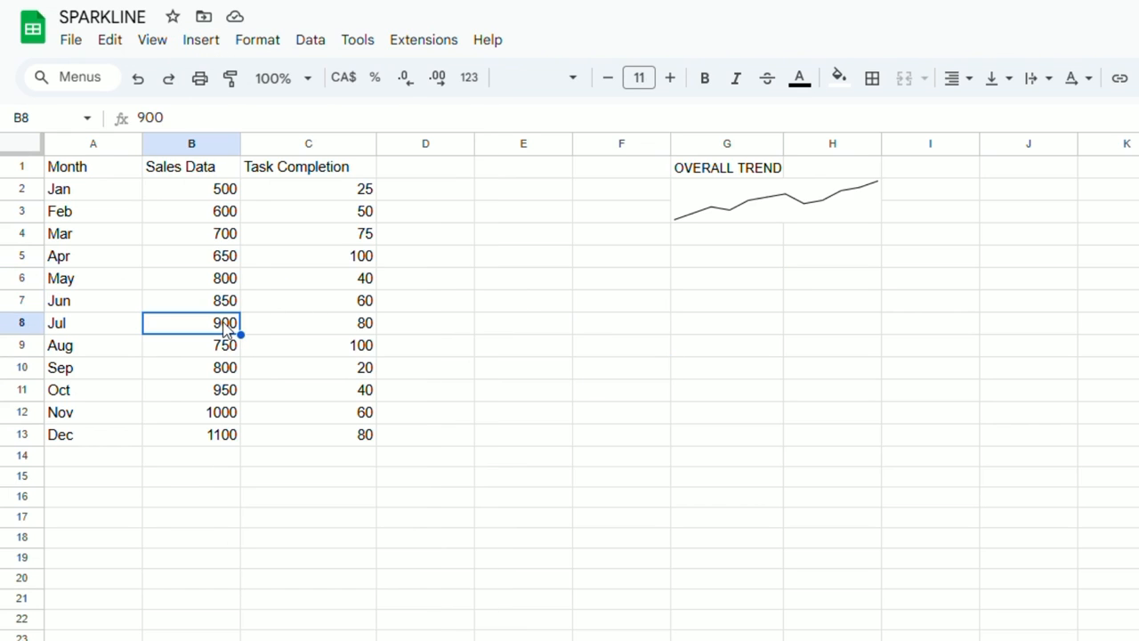
{"action": "type", "text": "1500"}
{"action": "key", "text": "Return"}
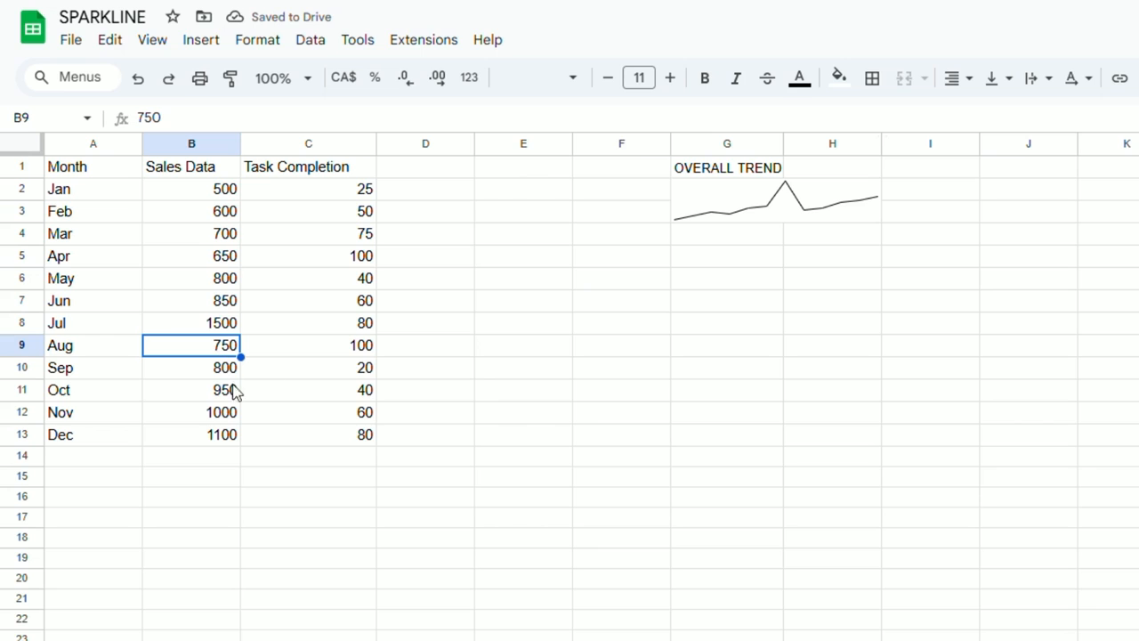
{"action": "left_click", "coordinate": [138, 78]}
{"action": "left_click", "coordinate": [633, 318]}
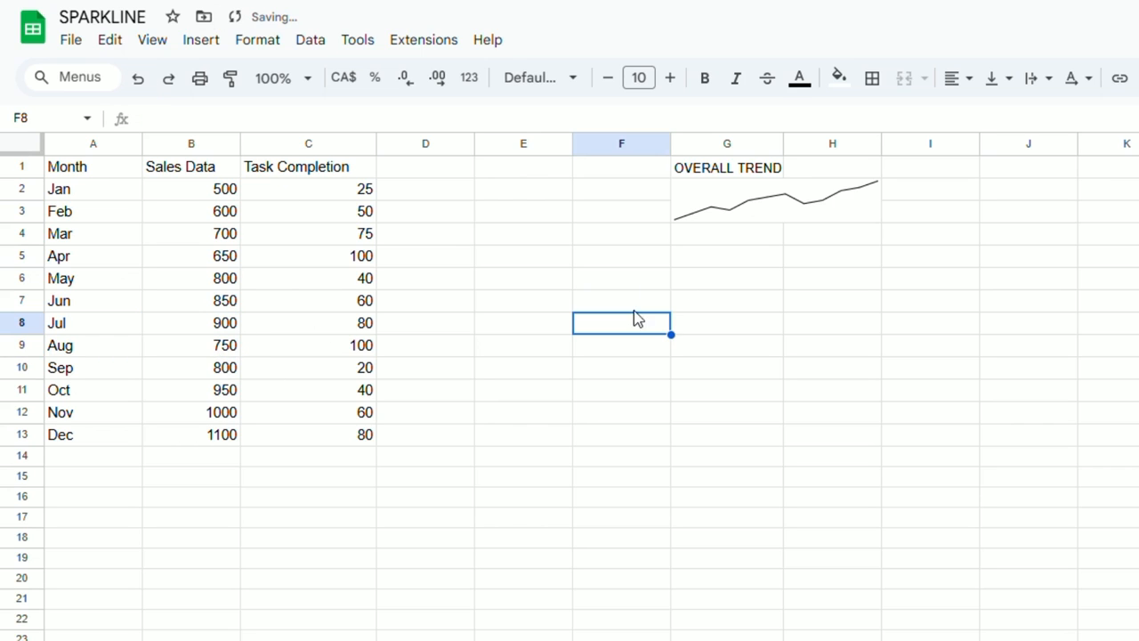
Enter the heading Completion Visual in D1 and widen column D to fit it.
{"action": "left_click", "coordinate": [698, 205]}
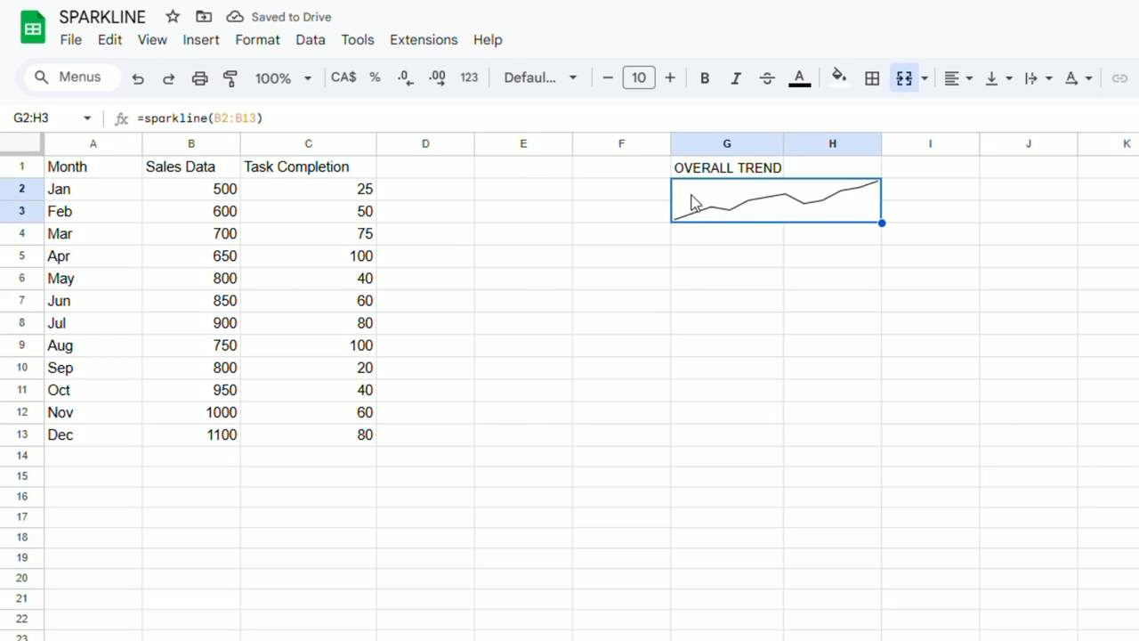
{"action": "left_click", "coordinate": [425, 191]}
{"action": "left_click", "coordinate": [432, 169]}
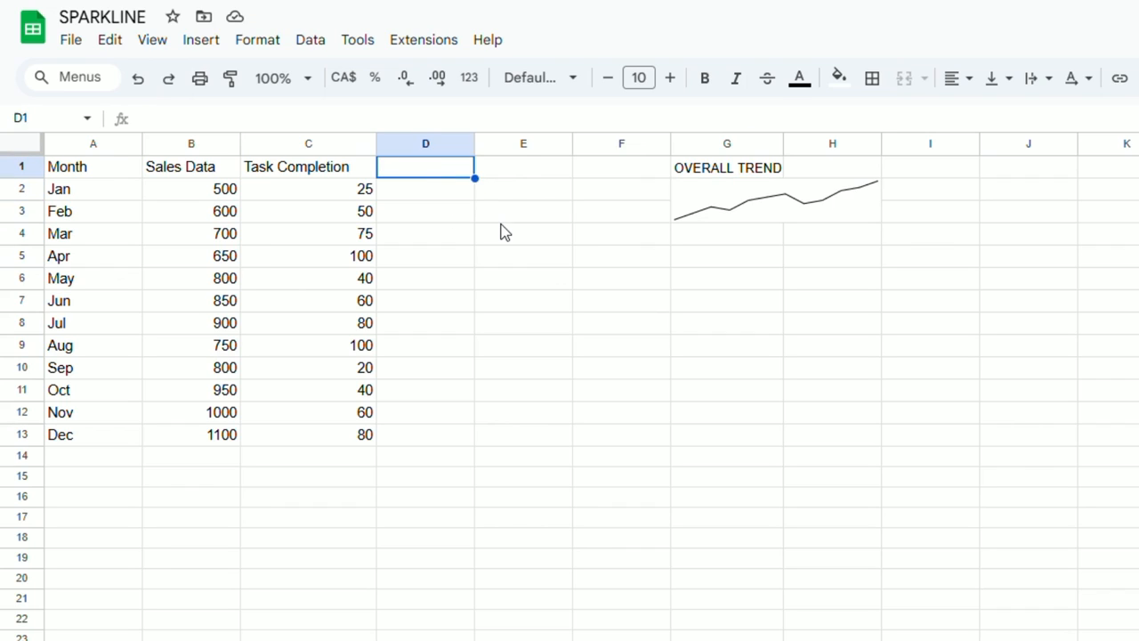
{"action": "type", "text": "Completi"}
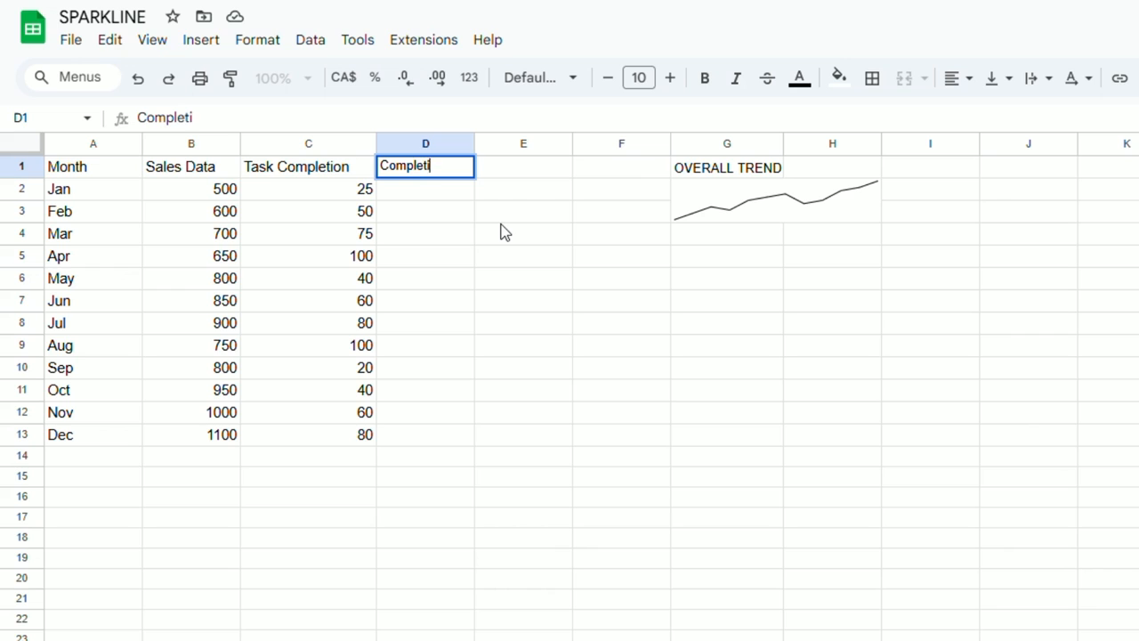
{"action": "type", "text": "on Visual"}
{"action": "left_click", "coordinate": [480, 217]}
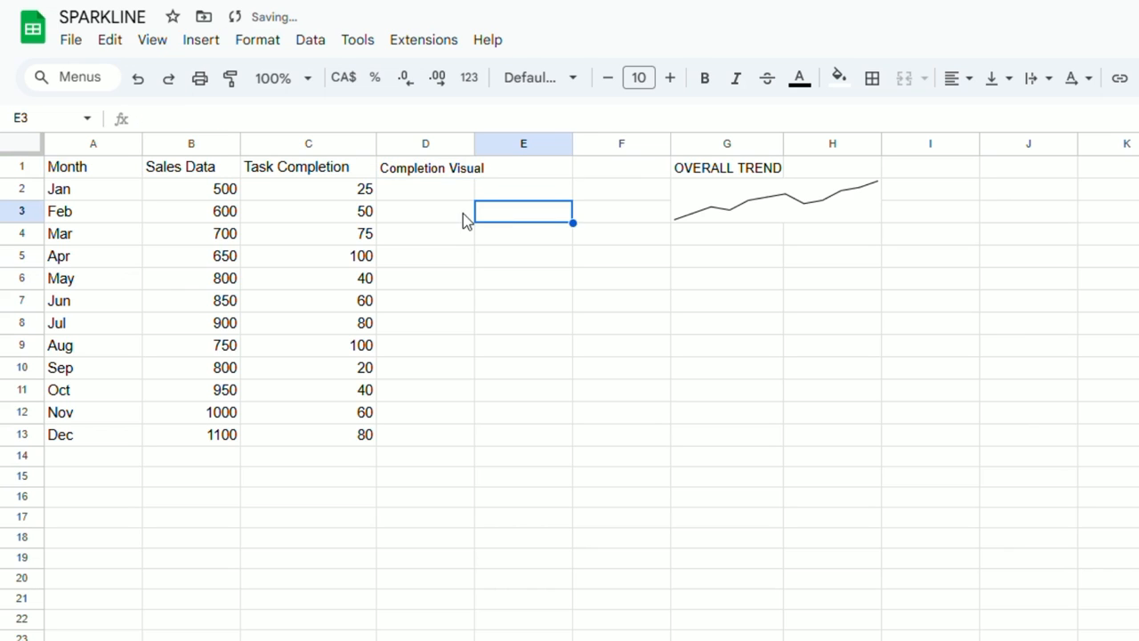
{"action": "left_click_drag", "start_coordinate": [325, 173], "coordinate": [312, 431]}
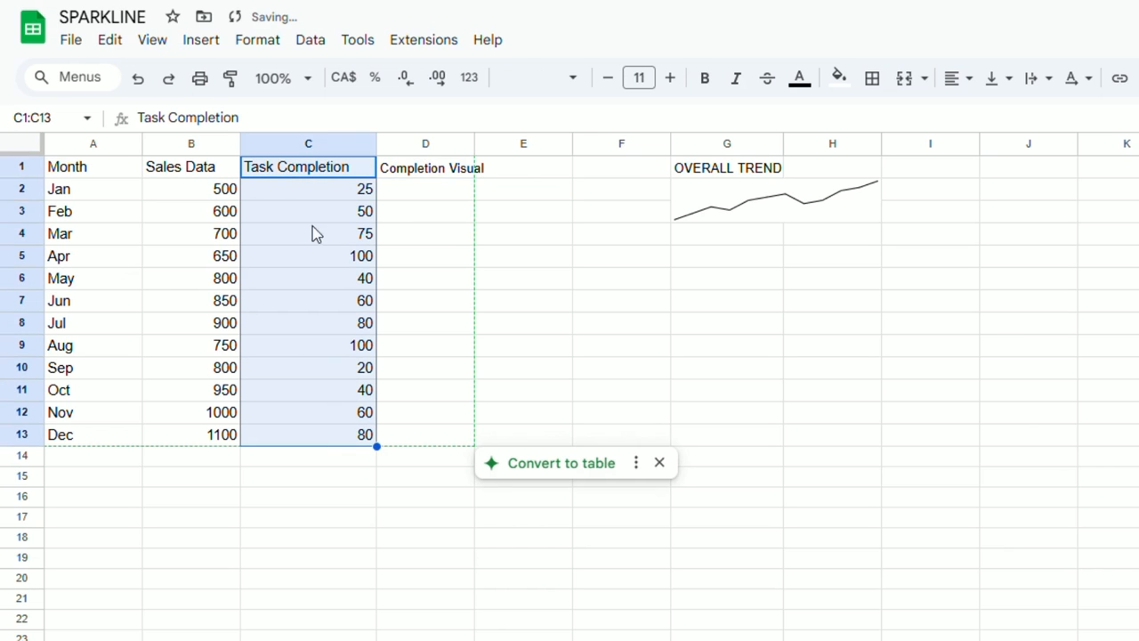
{"action": "left_click", "coordinate": [522, 169]}
{"action": "left_click_drag", "start_coordinate": [473, 142], "coordinate": [495, 143]}
{"action": "left_click", "coordinate": [482, 196]}
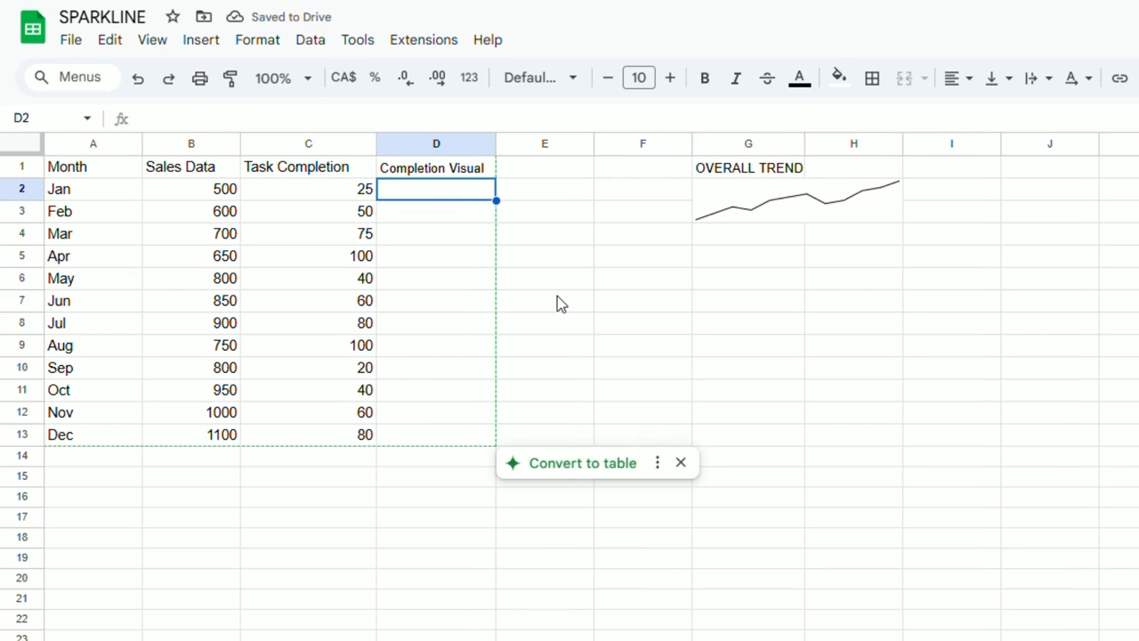
{"action": "type", "text": "=sparkline("}
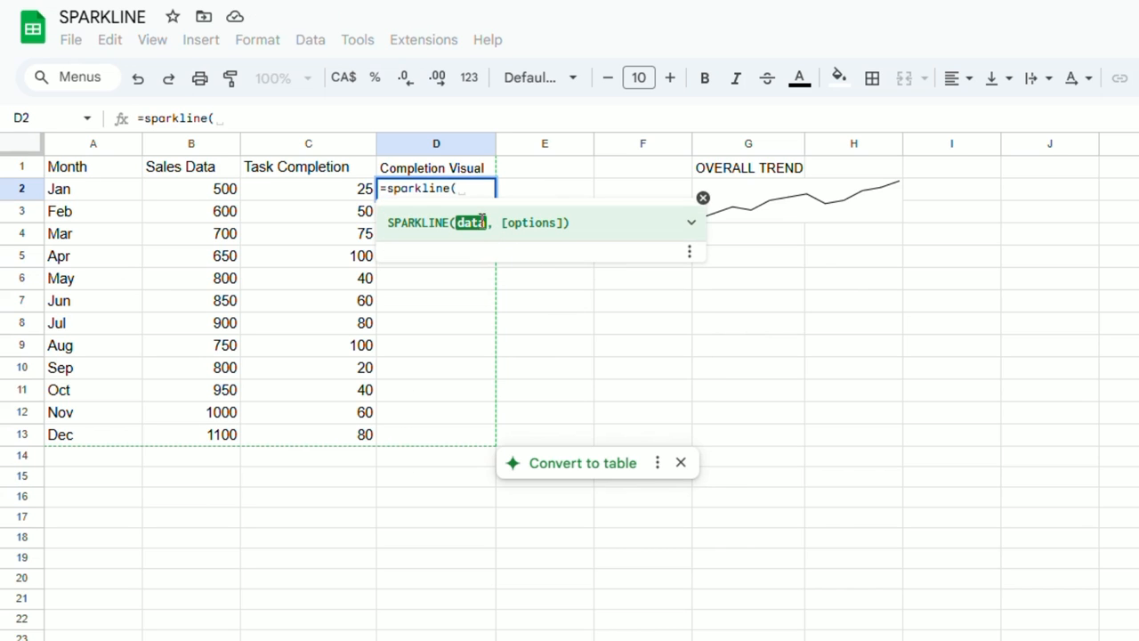
{"action": "left_click", "coordinate": [345, 194]}
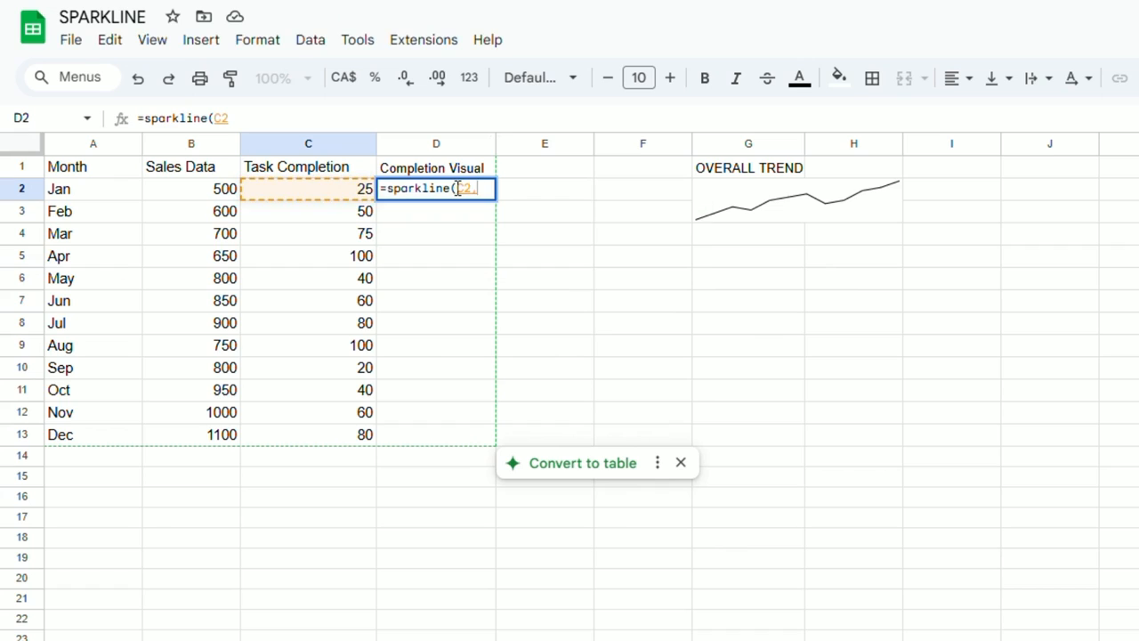
{"action": "type", "text": ","}
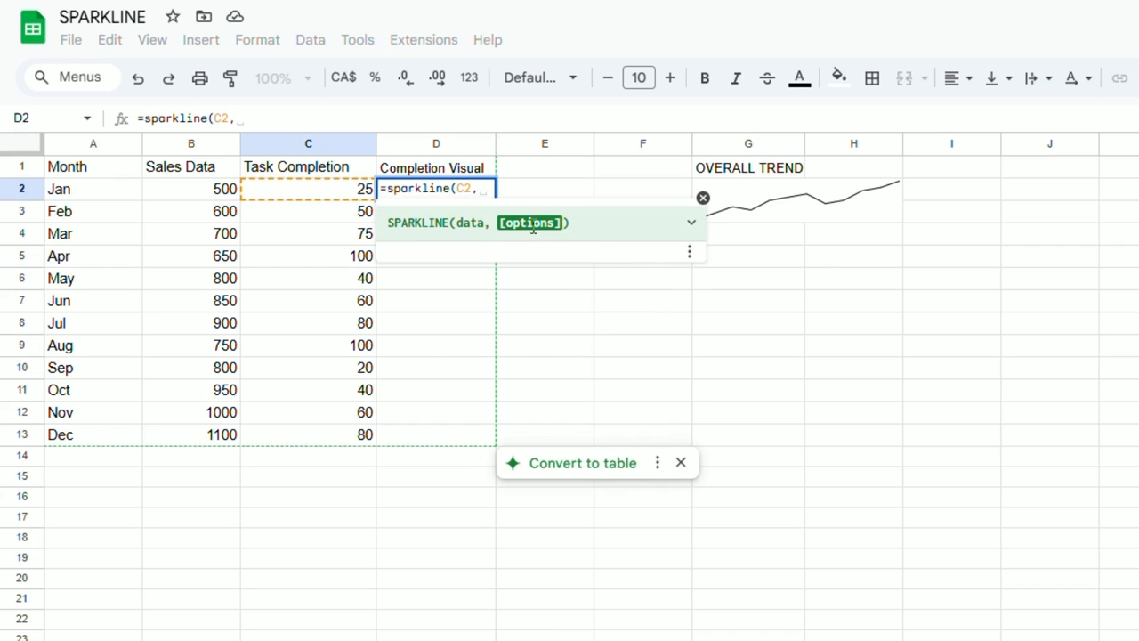
{"action": "key", "text": "Escape"}
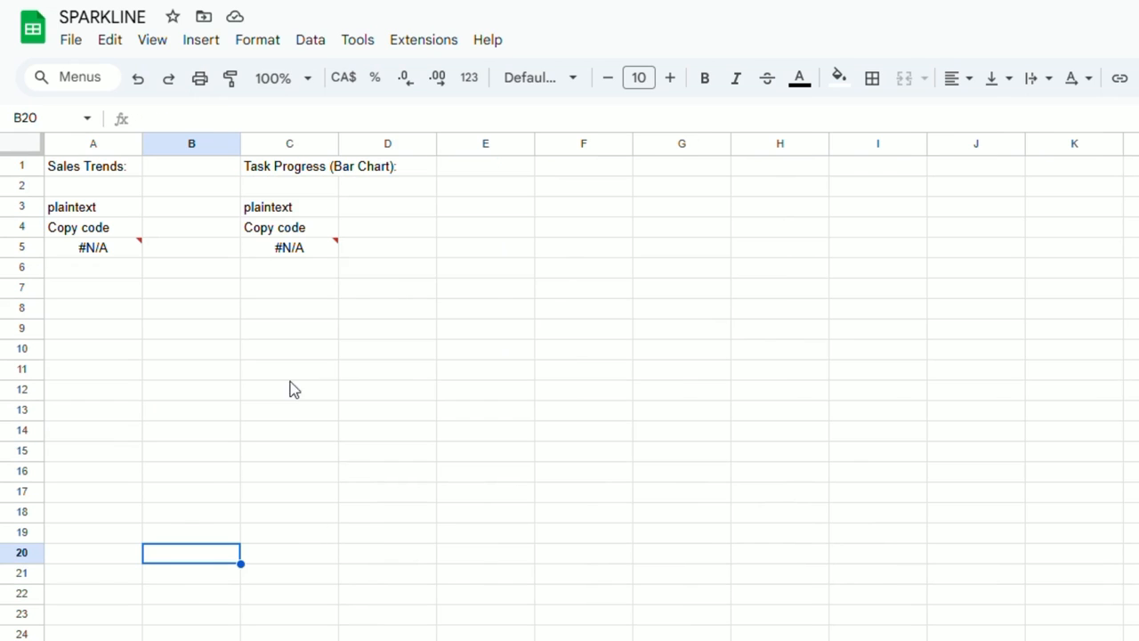
Copy the full bar chart SPARKLINE formula from cell C5 of the sheet with the Task Progress (Bar Chart) example.
{"action": "left_click", "coordinate": [275, 247]}
{"action": "left_click", "coordinate": [605, 122]}
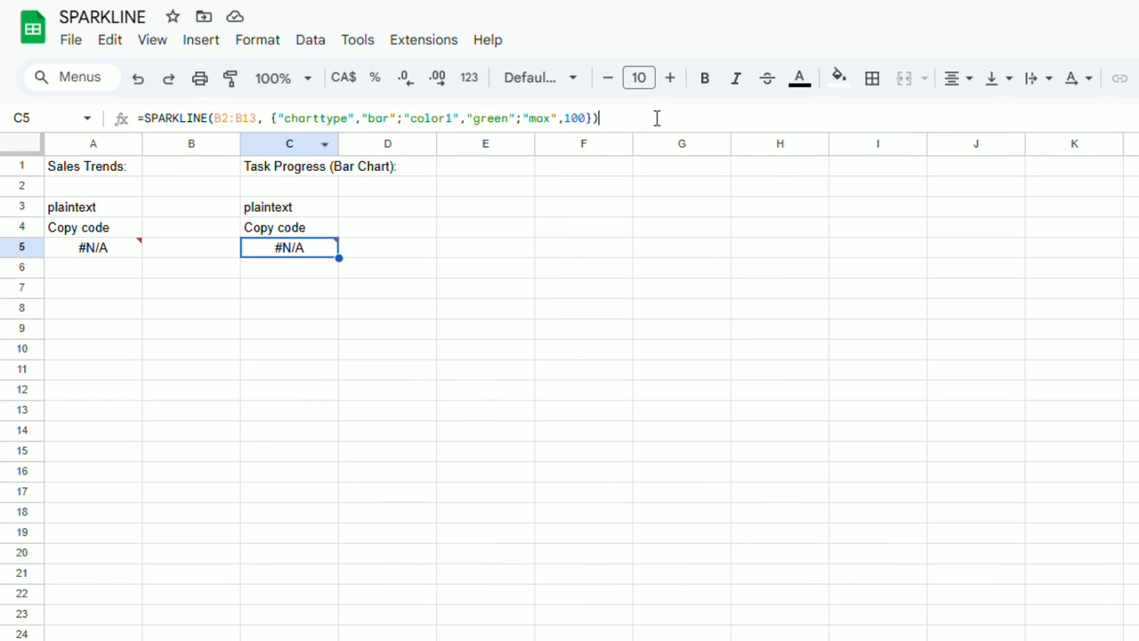
{"action": "left_click_drag", "start_coordinate": [656, 118], "coordinate": [48, 119]}
{"action": "key", "text": "ctrl+c"}
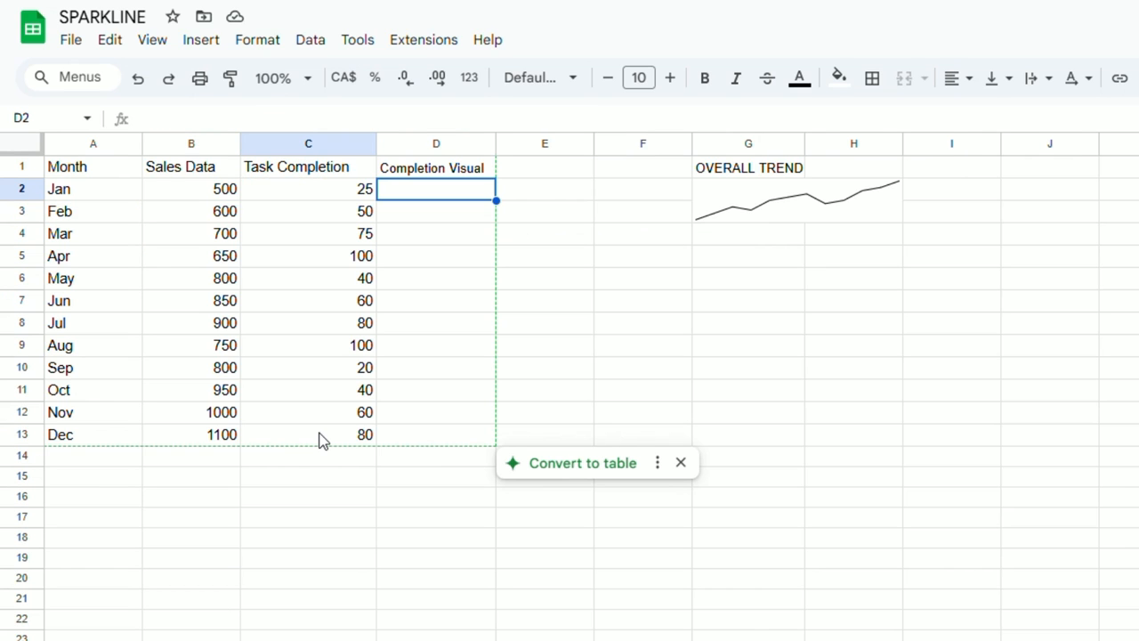
Paste the formula =SPARKLINE(B2:B13, {"charttype","bar";"color1","green";"max",100}) into cell D2 under Completion Visual.
{"action": "left_click", "coordinate": [332, 118]}
{"action": "key", "text": "ctrl+v"}
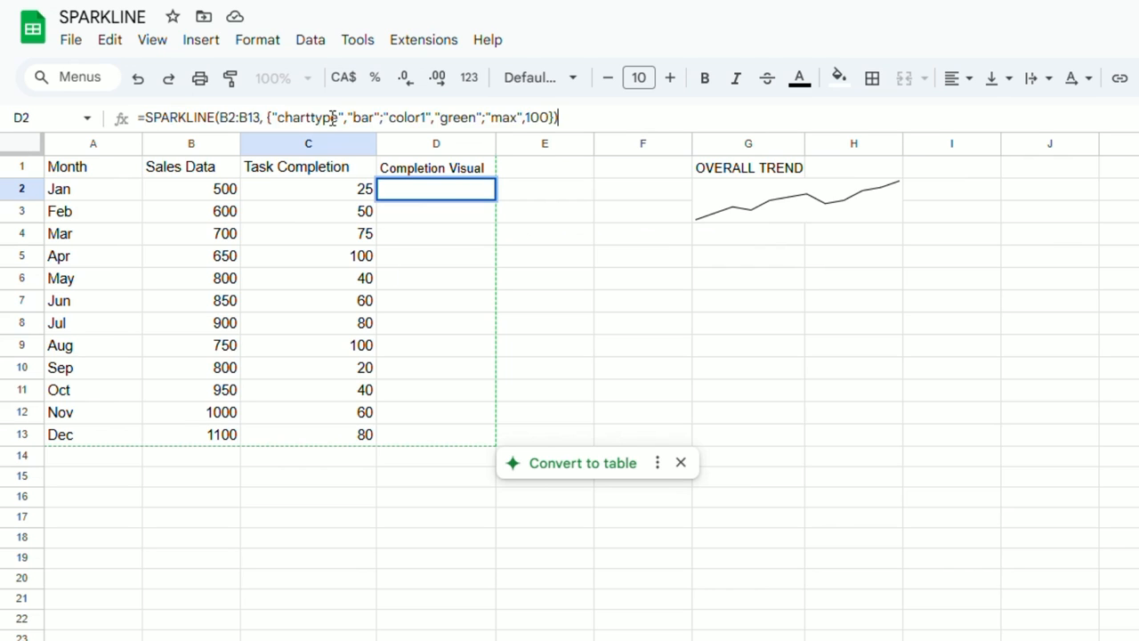
{"action": "double_click", "coordinate": [240, 118]}
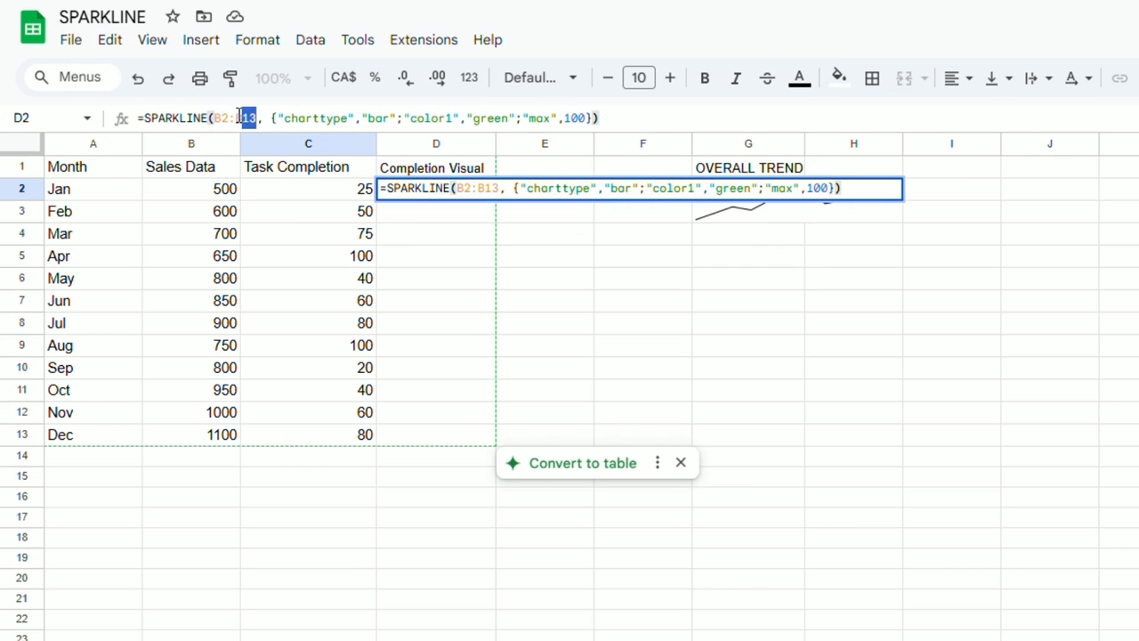
{"action": "left_click_drag", "start_coordinate": [241, 118], "coordinate": [214, 118]}
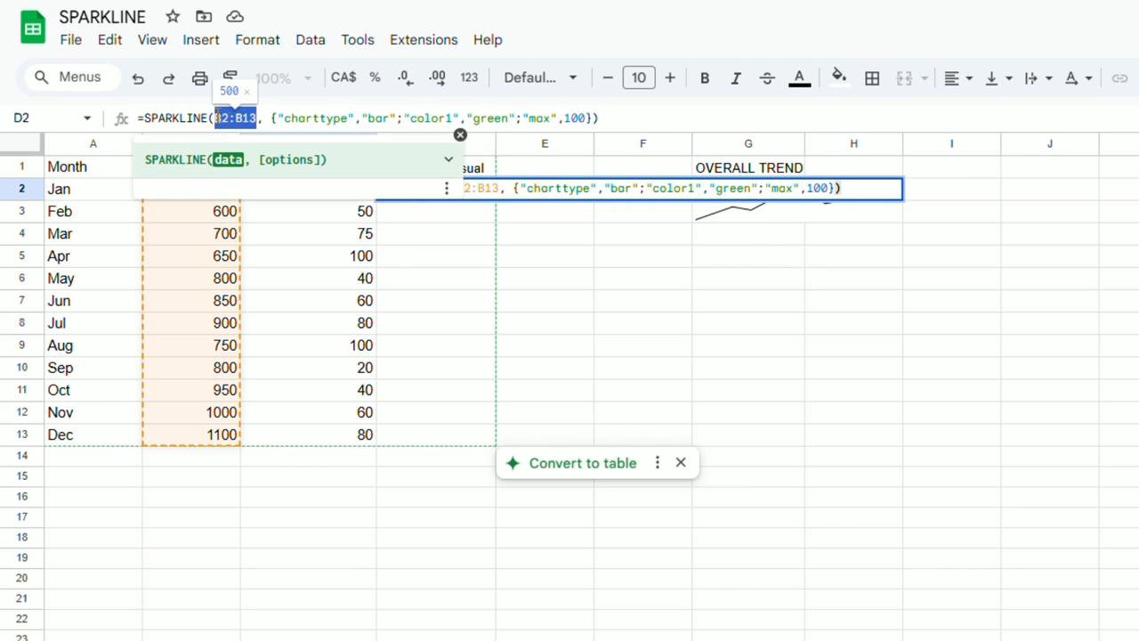
{"action": "left_click", "coordinate": [354, 218]}
{"action": "left_click", "coordinate": [424, 190]}
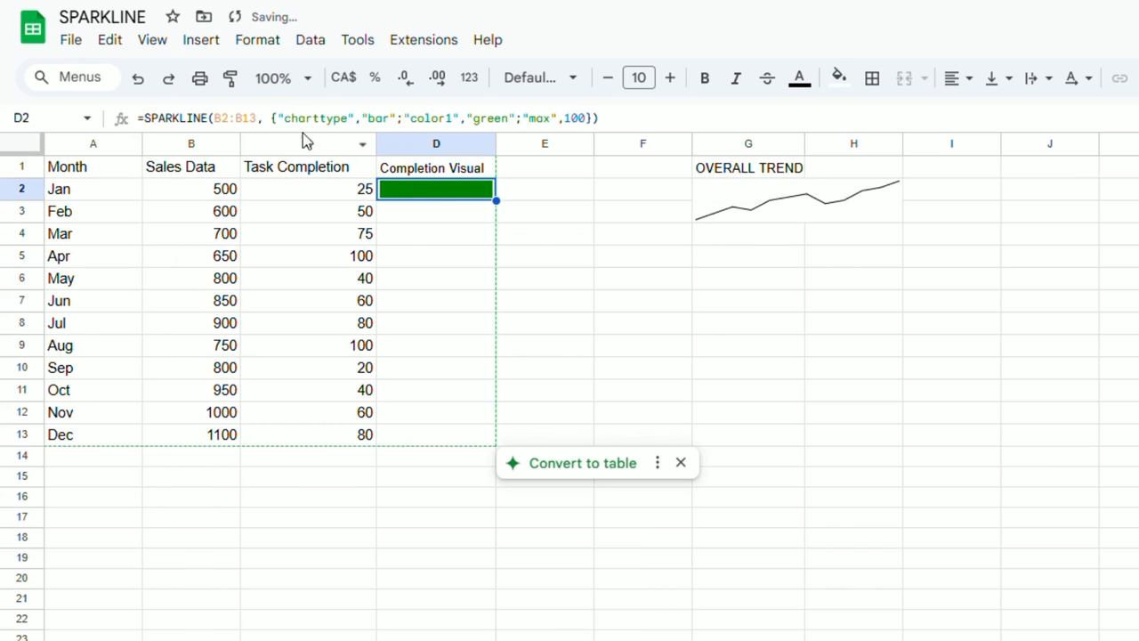
Change the data argument of the SPARKLINE formula in D2 to C2.
{"action": "left_click", "coordinate": [255, 118]}
{"action": "type", "text": "c2"}
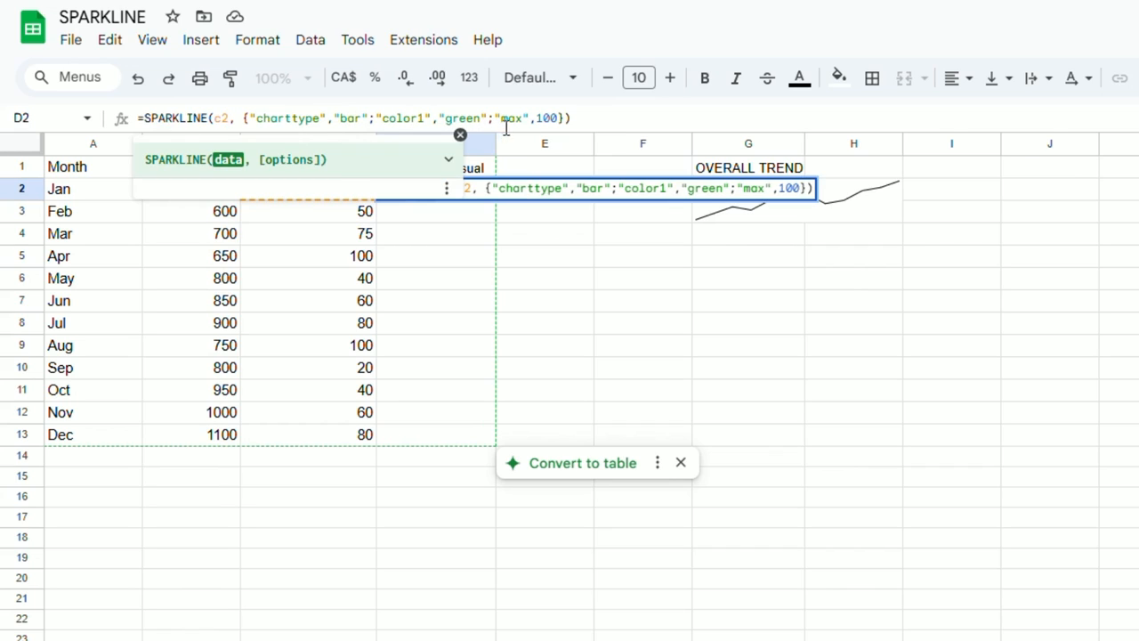
{"action": "key", "text": "Return"}
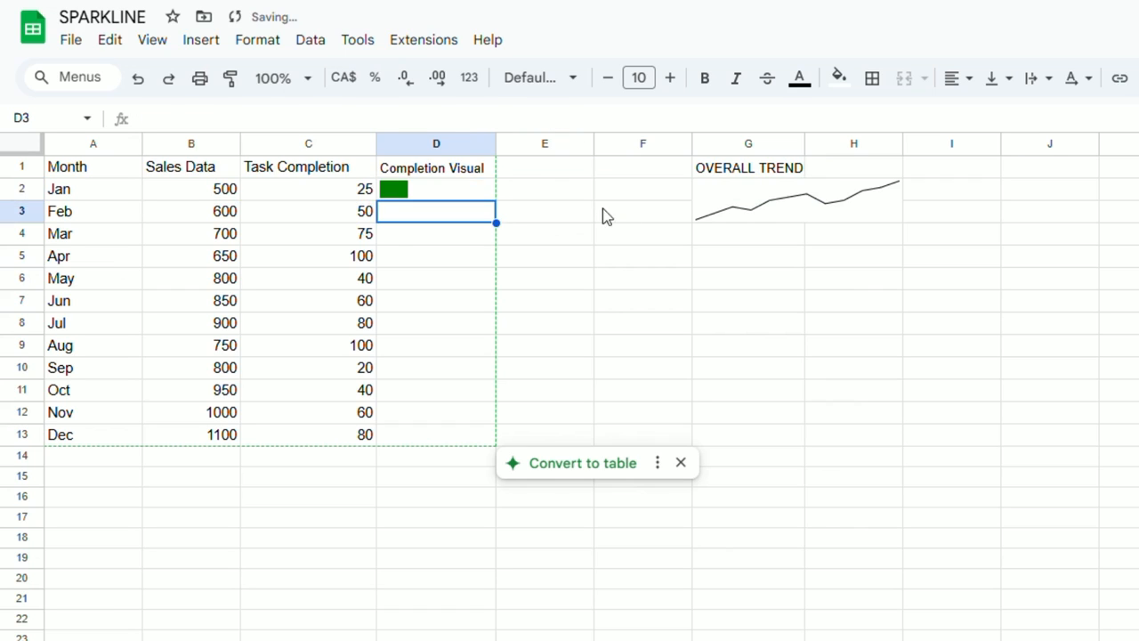
Fill the bar sparkline formula from D2 down to D13.
{"action": "left_click", "coordinate": [438, 186]}
{"action": "left_click", "coordinate": [401, 236]}
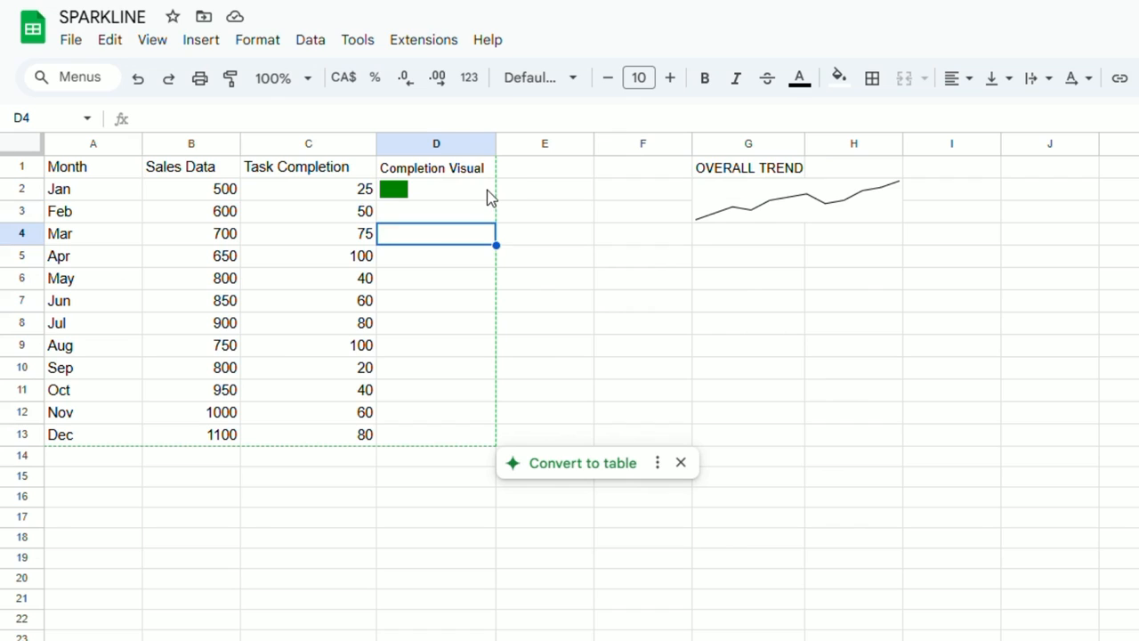
{"action": "left_click", "coordinate": [369, 194]}
{"action": "left_click", "coordinate": [407, 195]}
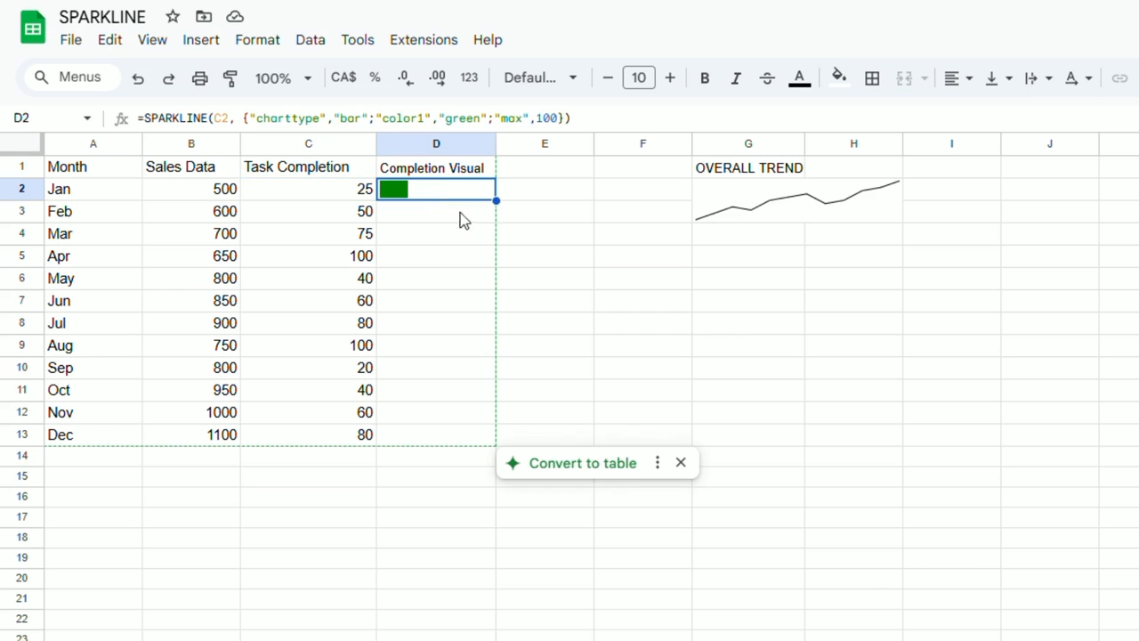
{"action": "left_click_drag", "start_coordinate": [497, 200], "coordinate": [490, 440]}
{"action": "left_click", "coordinate": [621, 352]}
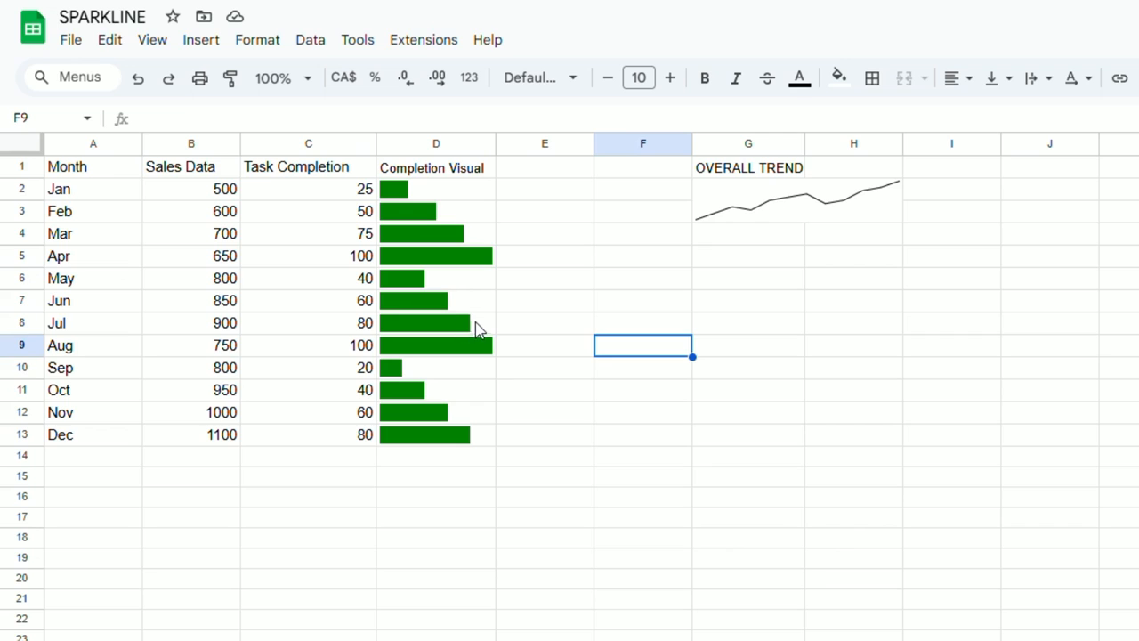
Change the color1 option of the bar sparkline in D2 to red.
{"action": "left_click", "coordinate": [461, 187]}
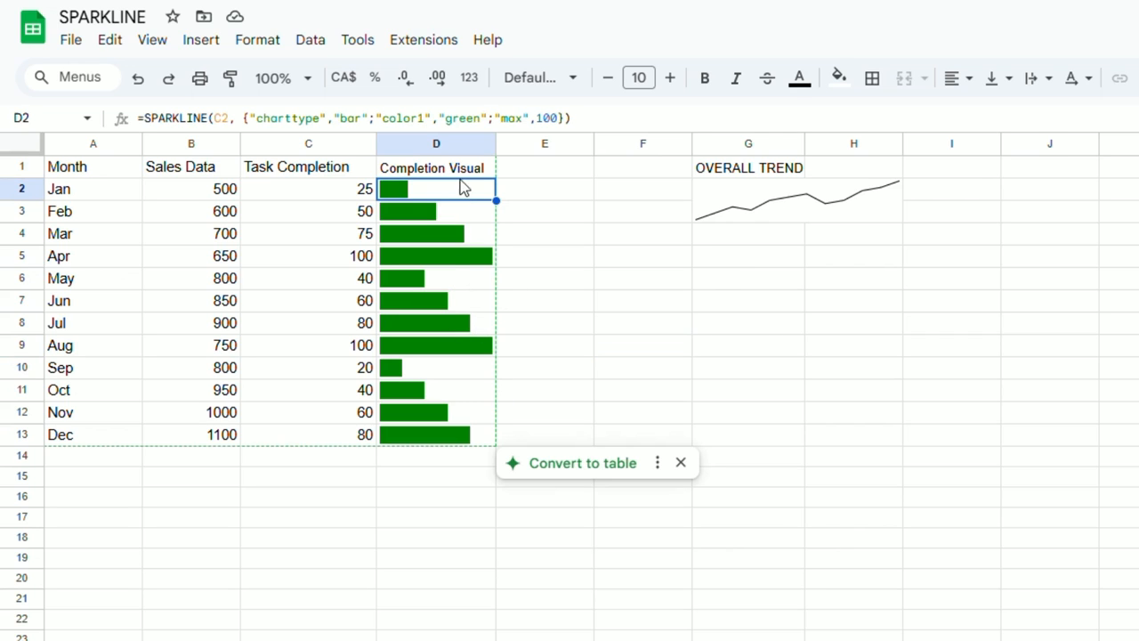
{"action": "double_click", "coordinate": [480, 117]}
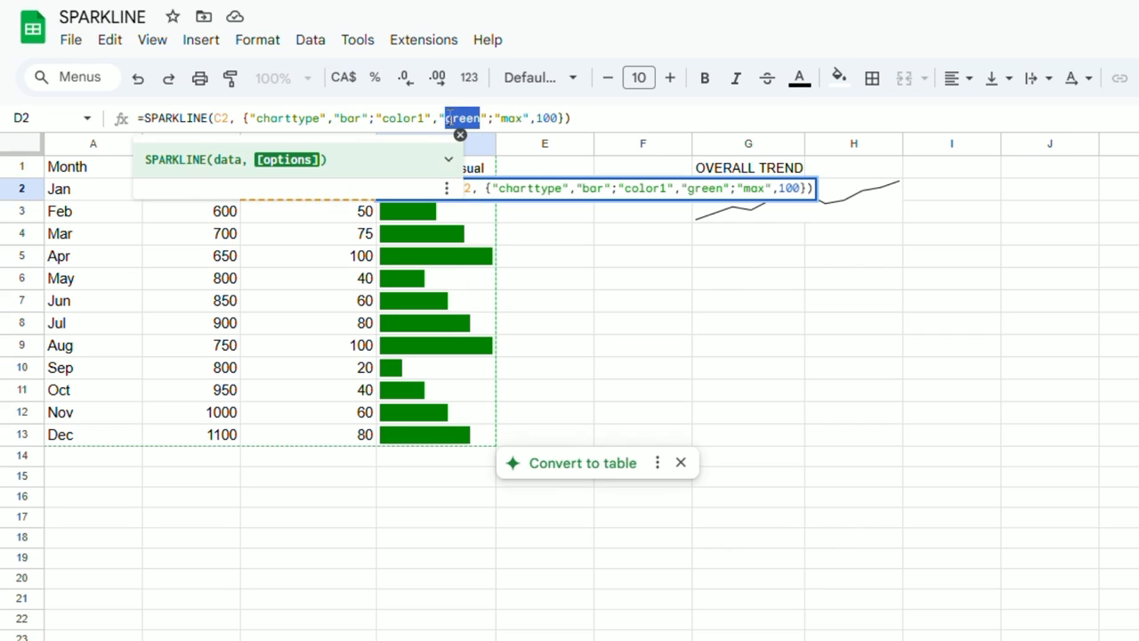
{"action": "type", "text": "red"}
{"action": "key", "text": "Return"}
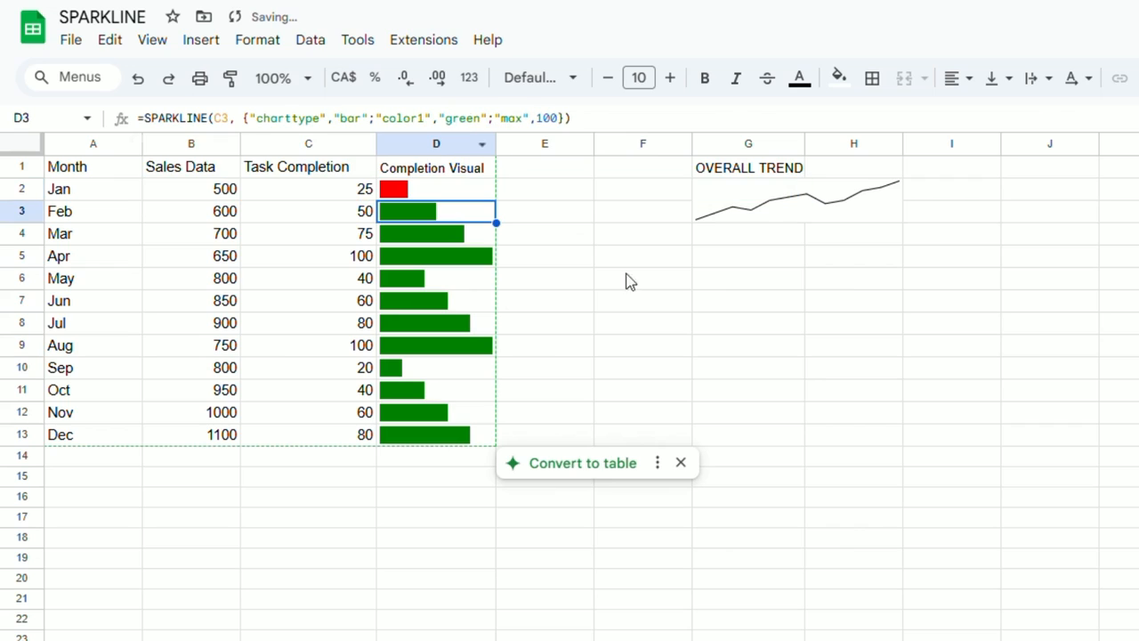
Set the max option of the SPARKLINE formula in D2 to 150.
{"action": "left_click", "coordinate": [399, 191]}
{"action": "left_click", "coordinate": [544, 119]}
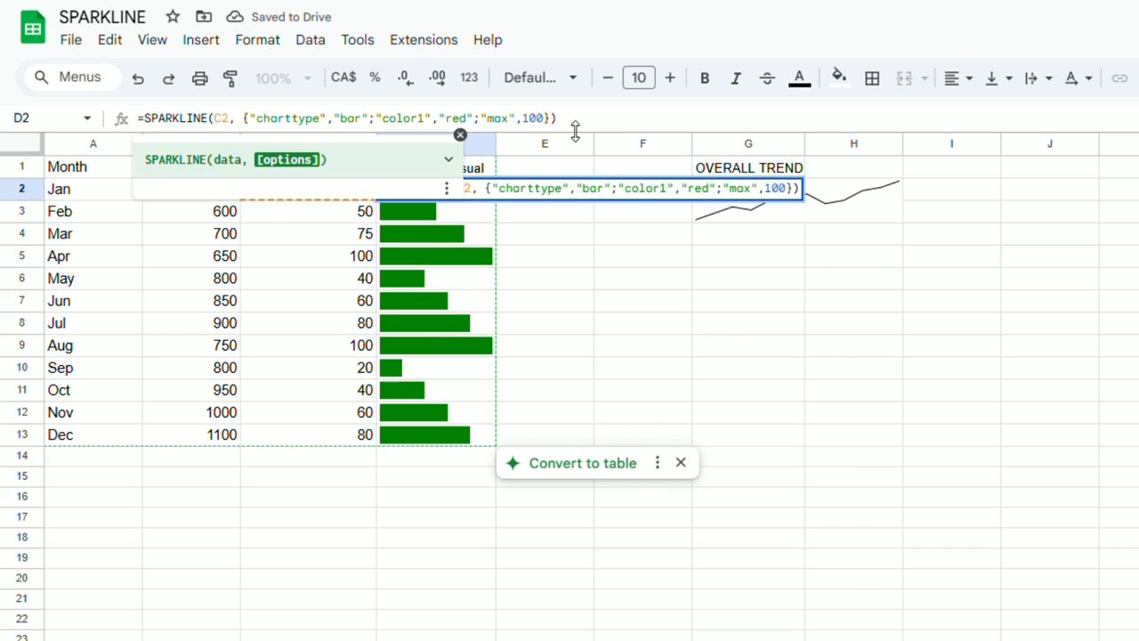
{"action": "key", "text": "BackSpace"}
{"action": "type", "text": "50"}
{"action": "key", "text": "Return"}
Fill the red bar sparkline formula with the 150 maximum from D2 down through D13.
{"action": "left_click", "coordinate": [486, 193]}
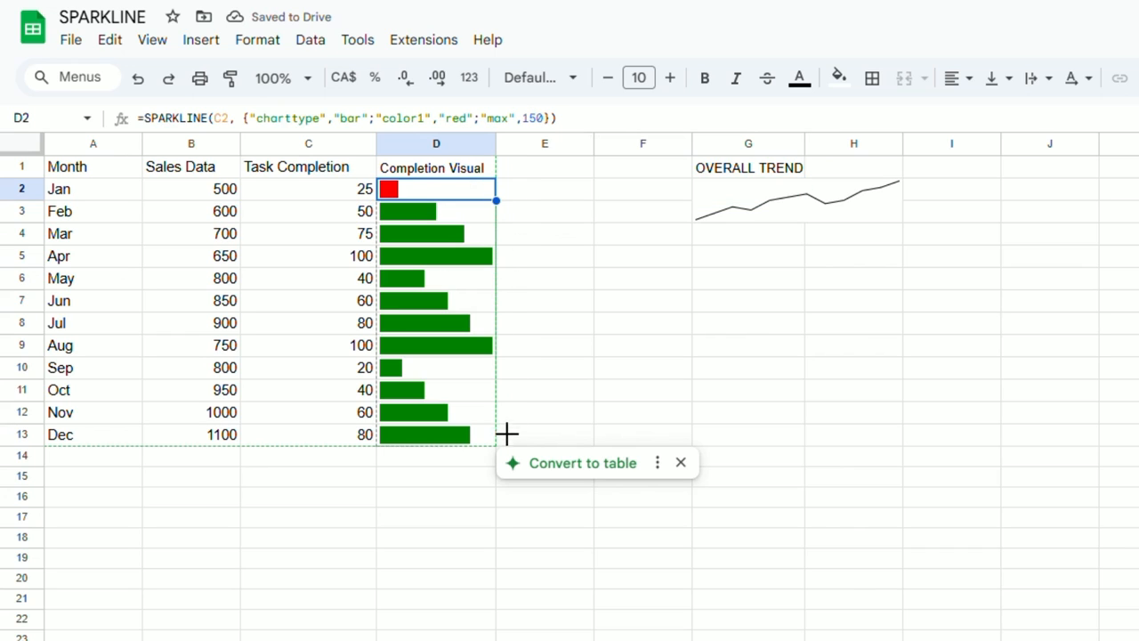
{"action": "left_click_drag", "start_coordinate": [496, 200], "coordinate": [509, 452]}
{"action": "left_click", "coordinate": [577, 307]}
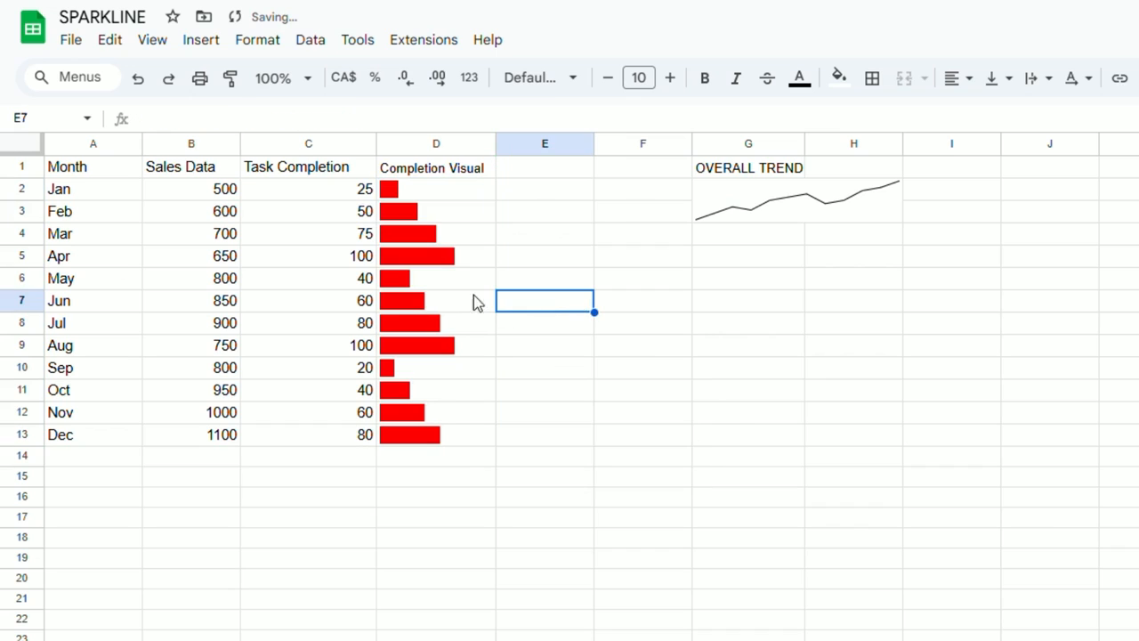
{"action": "left_click", "coordinate": [639, 337]}
{"action": "left_click", "coordinate": [614, 257]}
On the blank sheet, enter the headings NAME in A2 and MONTH in B1.
{"action": "left_click", "coordinate": [684, 481]}
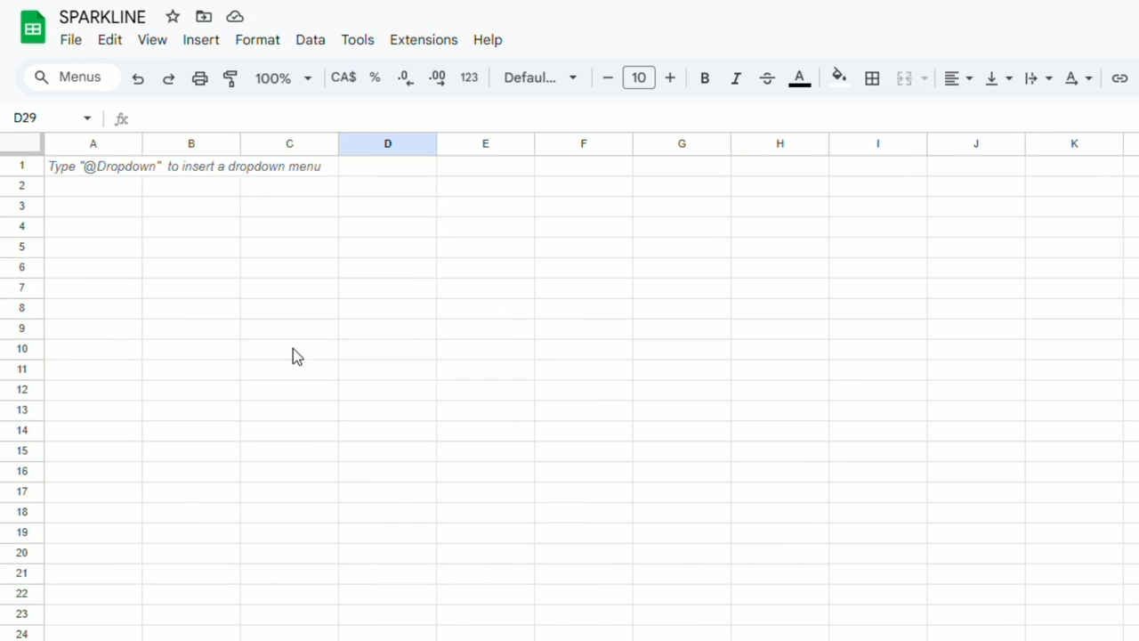
{"action": "left_click", "coordinate": [290, 327]}
{"action": "left_click", "coordinate": [95, 167]}
{"action": "key", "text": "Down"}
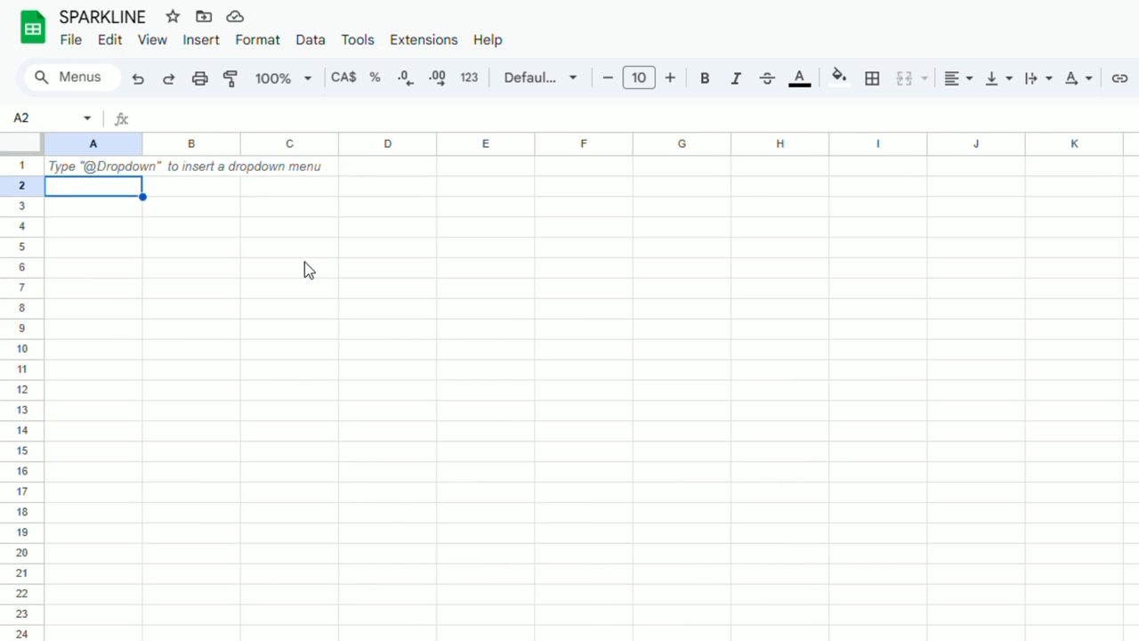
{"action": "type", "text": "NAME"}
{"action": "key", "text": "Up"}
{"action": "key", "text": "Right"}
{"action": "type", "text": "M"}
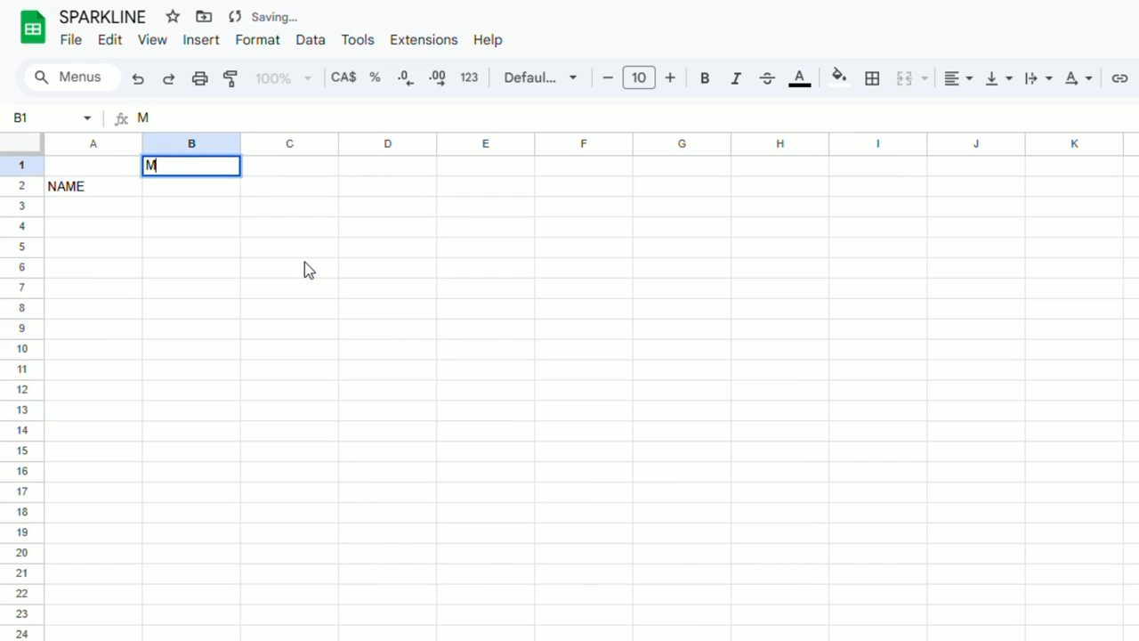
{"action": "type", "text": "ONTH"}
{"action": "key", "text": "Return"}
Enter JAN in B2 and autofill the month abbreviations across row 2 through DEC in M2.
{"action": "type", "text": "JAN"}
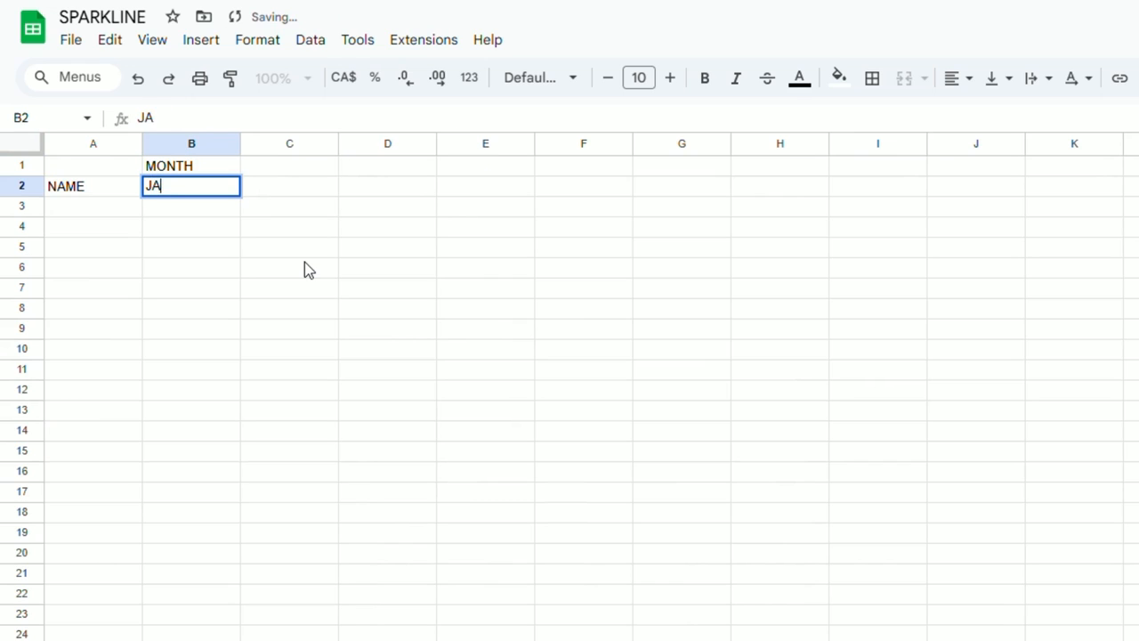
{"action": "left_click", "coordinate": [304, 263]}
{"action": "left_click", "coordinate": [205, 190]}
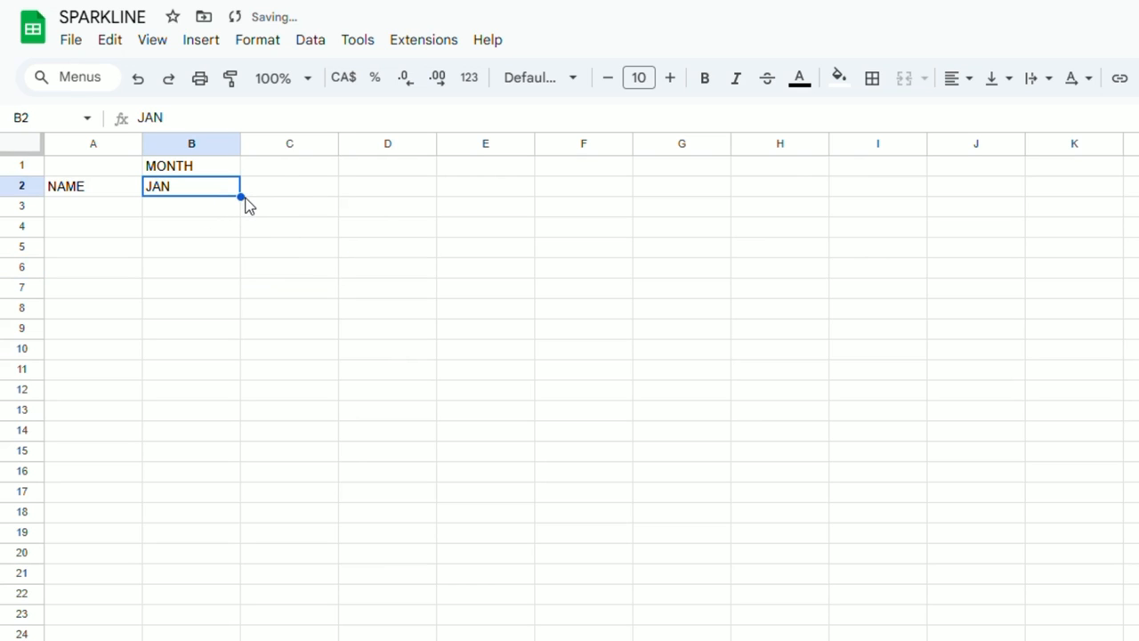
{"action": "left_click_drag", "start_coordinate": [241, 196], "coordinate": [1137, 194]}
{"action": "left_click", "coordinate": [1137, 267]}
Enter the five people's first names in A3:A7 under NAME.
{"action": "left_click", "coordinate": [96, 208]}
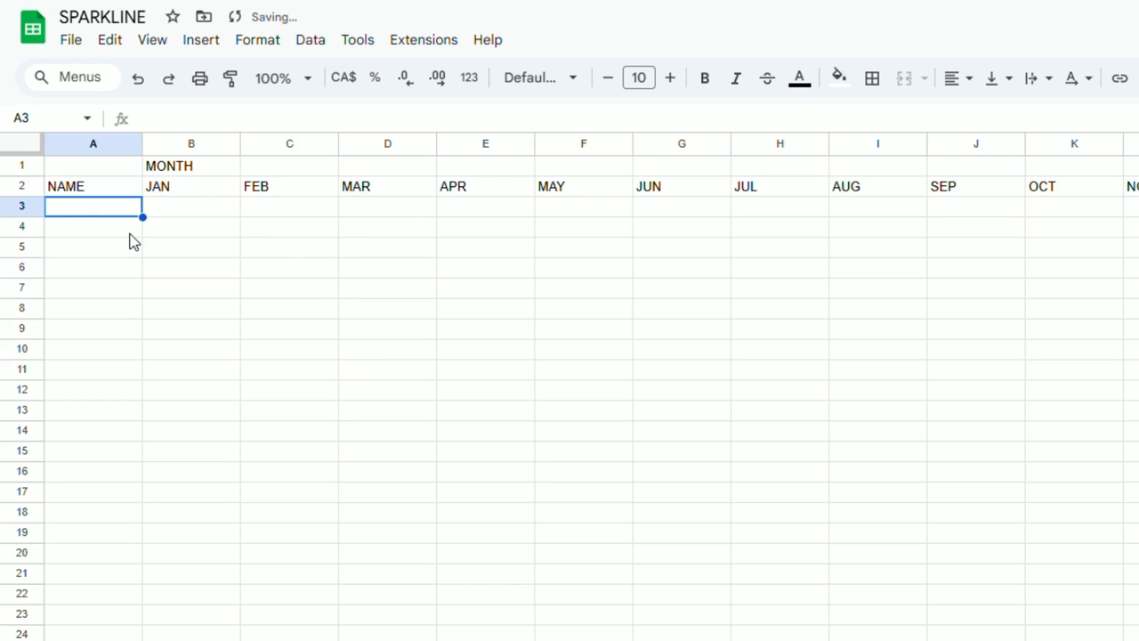
{"action": "type", "text": "Lisa"}
{"action": "key", "text": "Return"}
{"action": "type", "text": "Maggie"}
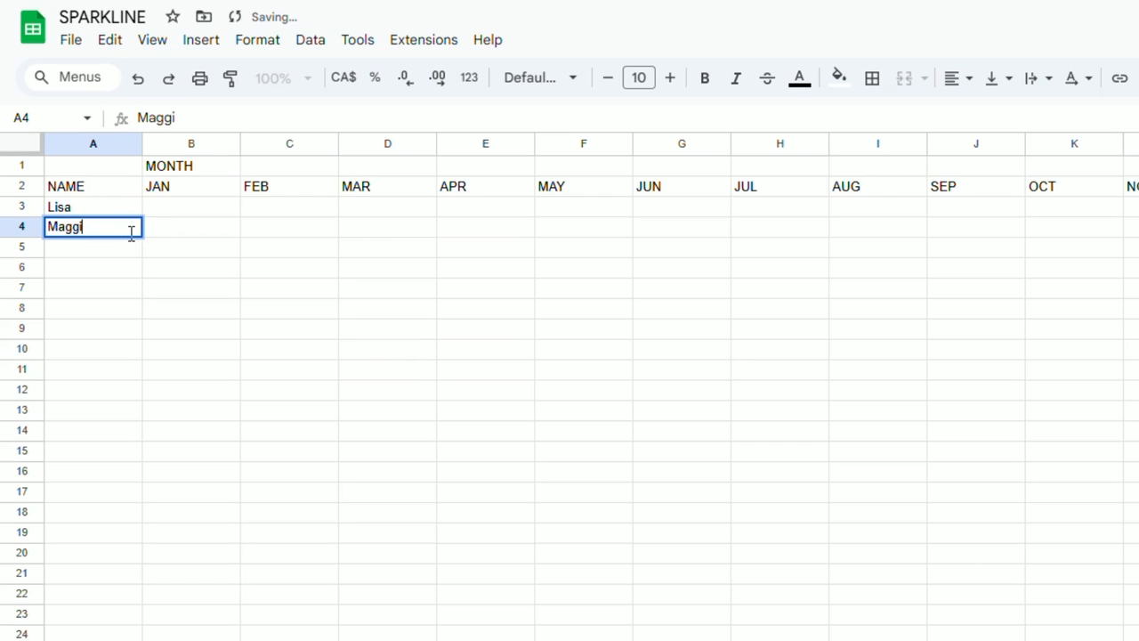
{"action": "key", "text": "Return"}
{"action": "type", "text": "marge"}
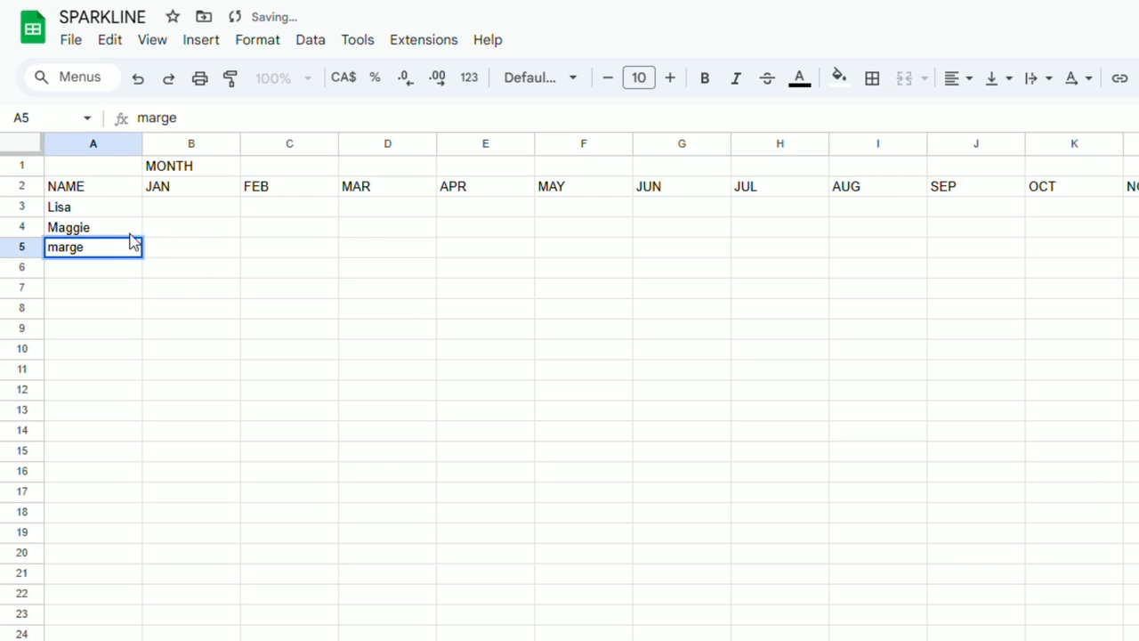
{"action": "key", "text": "Return"}
{"action": "type", "text": "Bart"}
{"action": "key", "text": "Return"}
{"action": "type", "text": "Homer"}
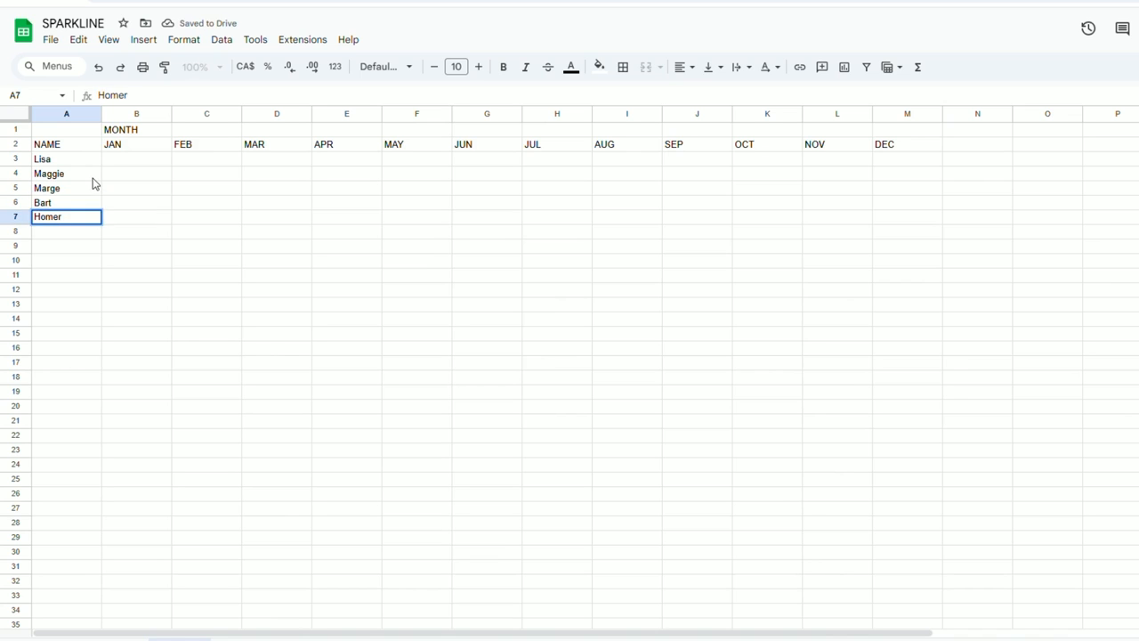
{"action": "key", "text": "Return"}
Enter the formula =randbetween(50,180) in B3 to generate a random January value.
{"action": "left_click", "coordinate": [127, 161]}
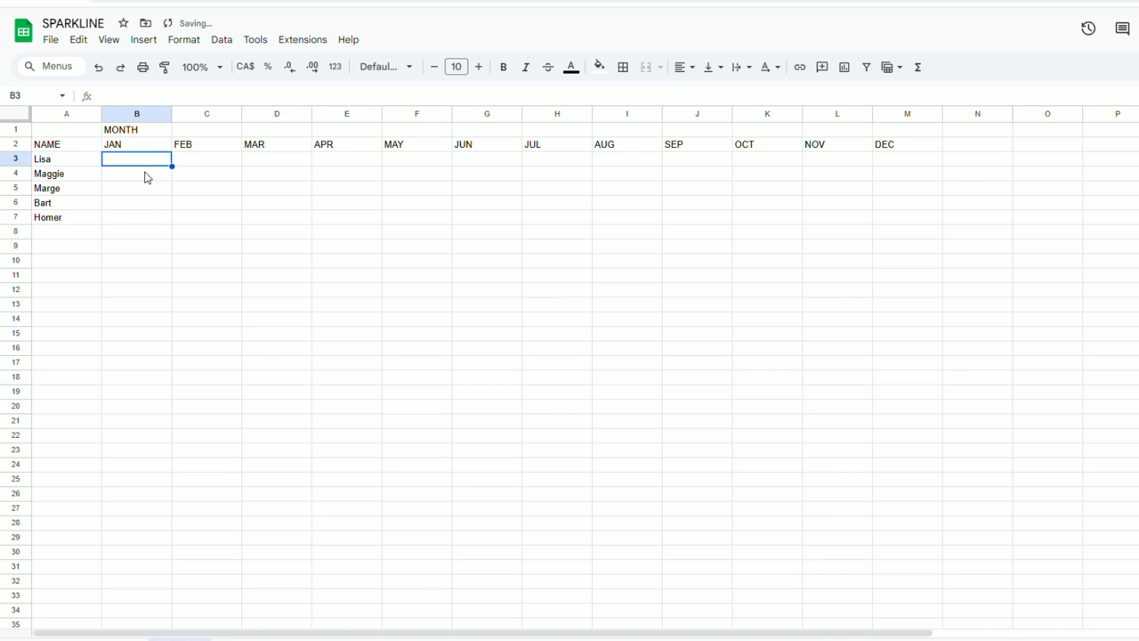
{"action": "type", "text": "=randb"}
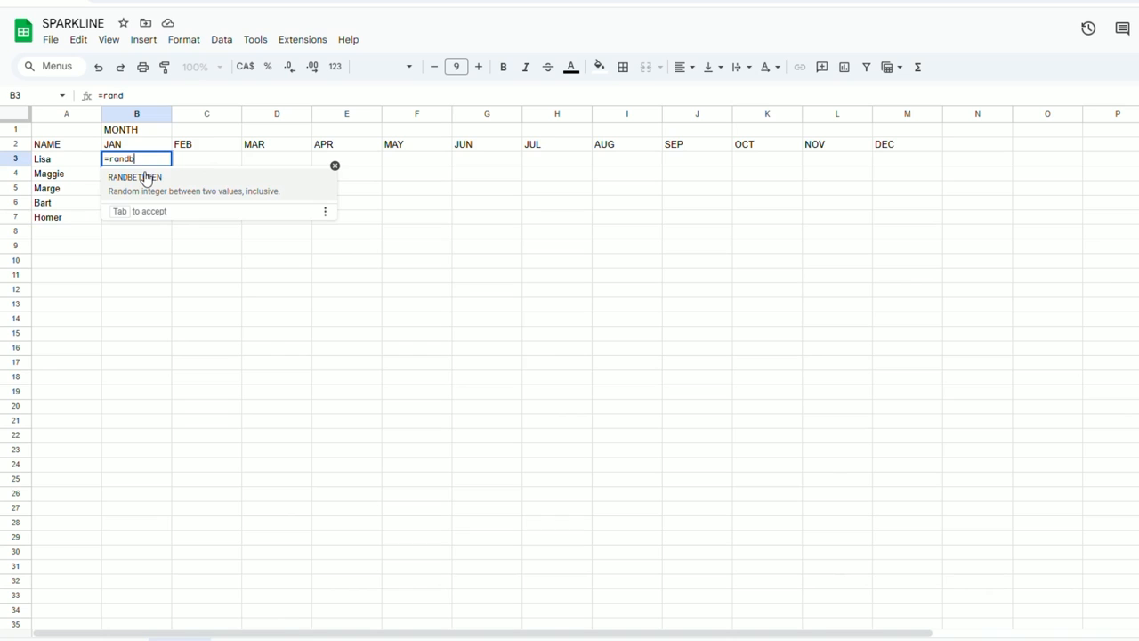
{"action": "type", "text": "etweren"}
{"action": "key", "text": "BackSpace"}
{"action": "key", "text": "BackSpace"}
{"action": "key", "text": "BackSpace"}
{"action": "key", "text": "BackSpace"}
{"action": "type", "text": "een"}
{"action": "left_click", "coordinate": [147, 177]}
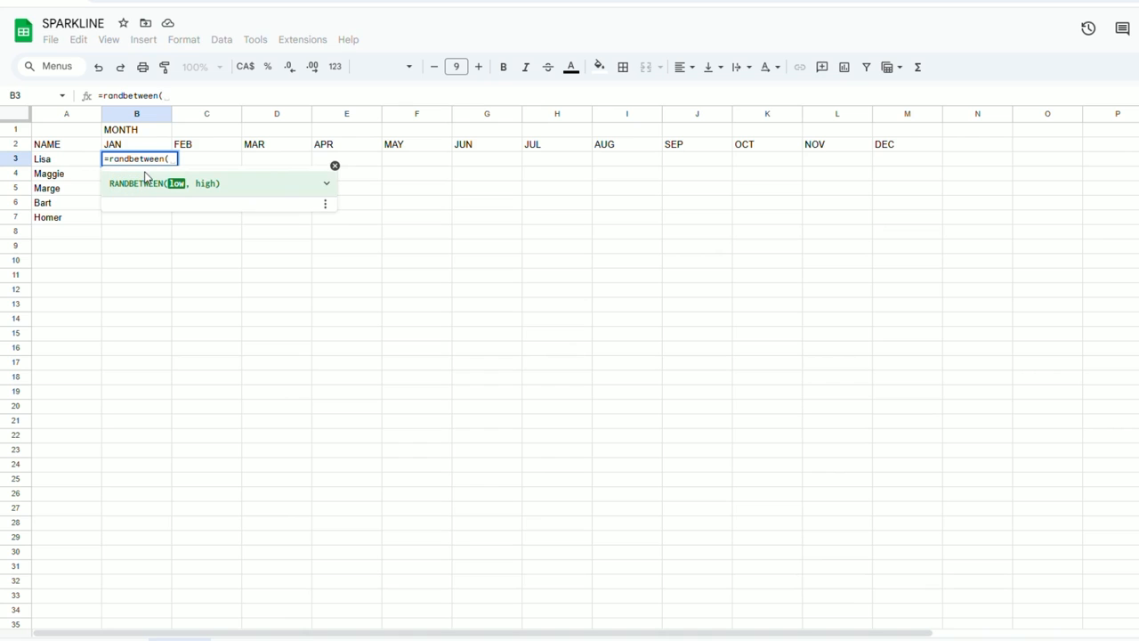
{"action": "type", "text": "50,"}
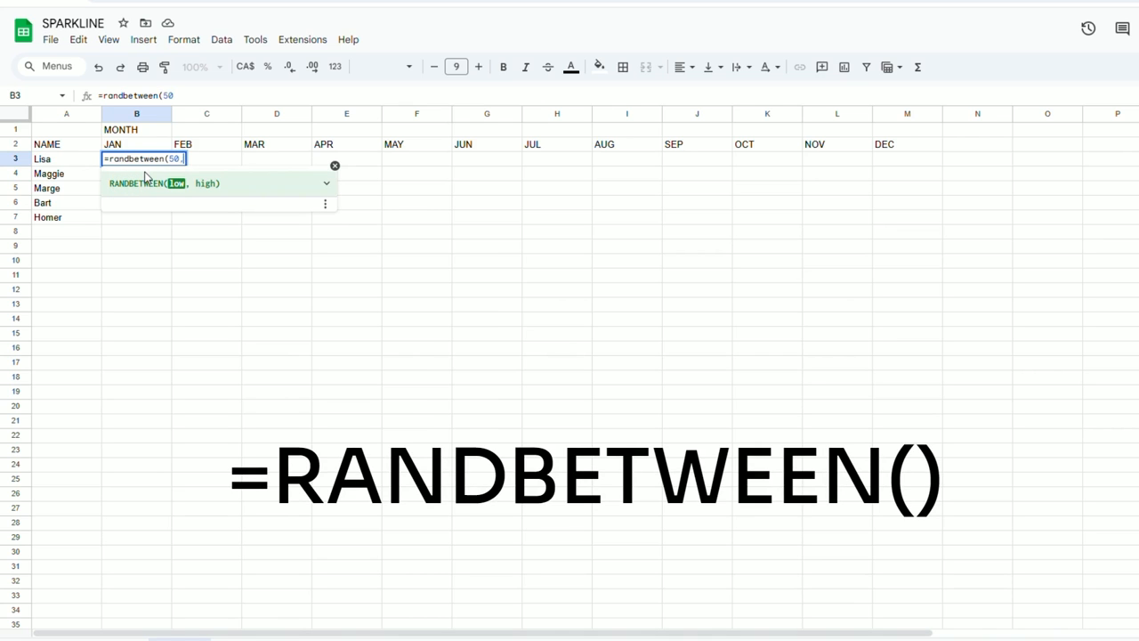
{"action": "type", "text": "180)"}
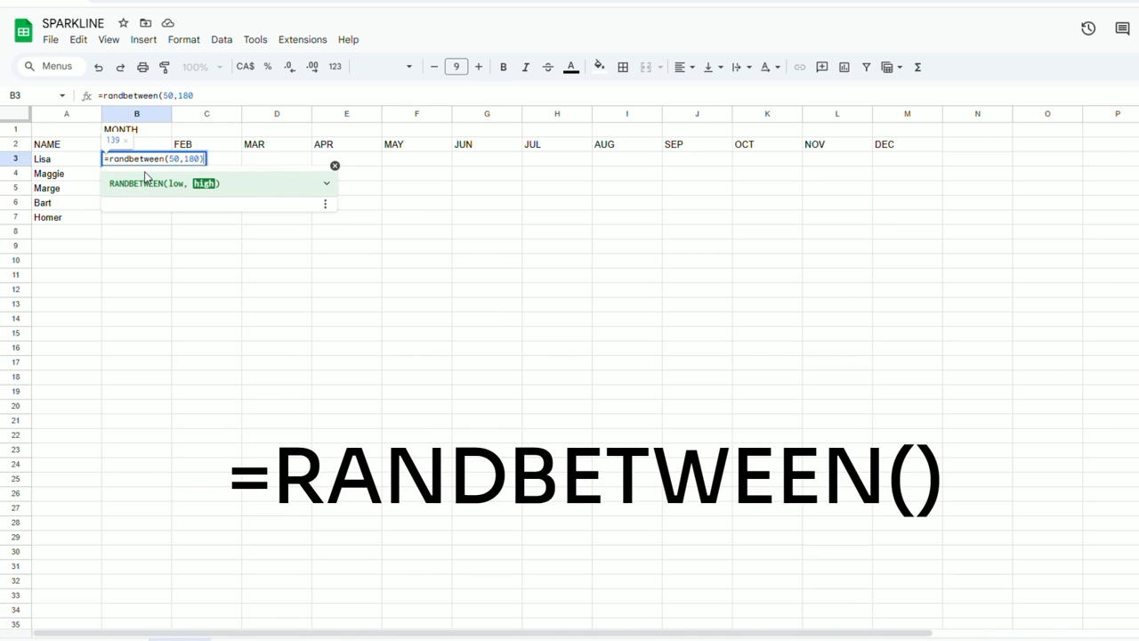
{"action": "key", "text": "Return"}
Copy the random number formula from B3 into the whole range B3:M7.
{"action": "left_click", "coordinate": [153, 165]}
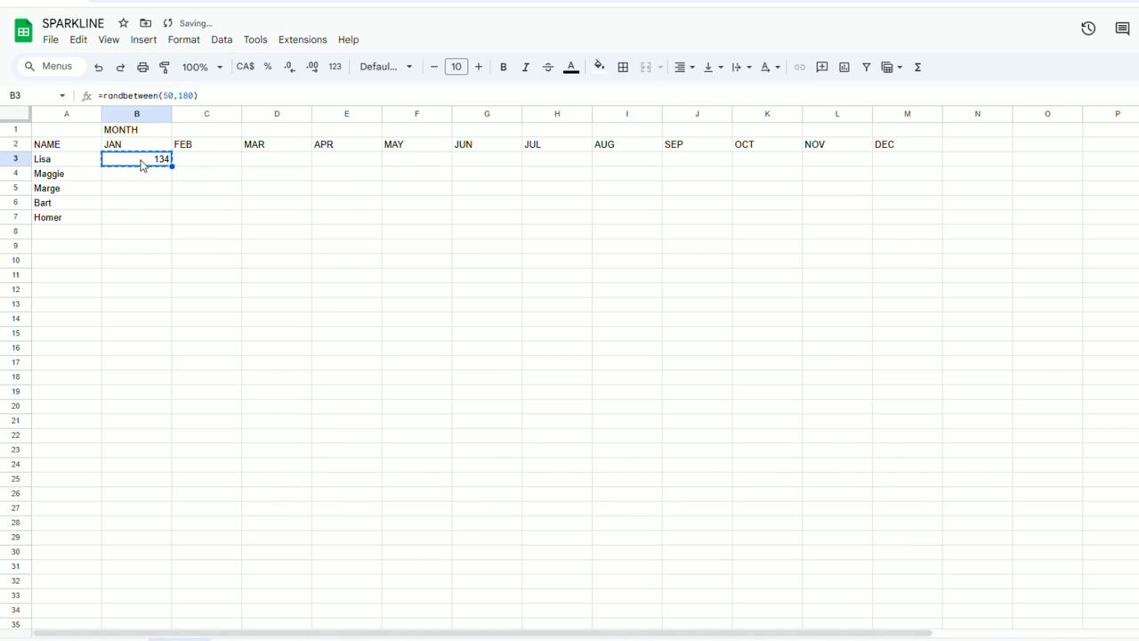
{"action": "left_click_drag", "start_coordinate": [141, 164], "coordinate": [900, 228]}
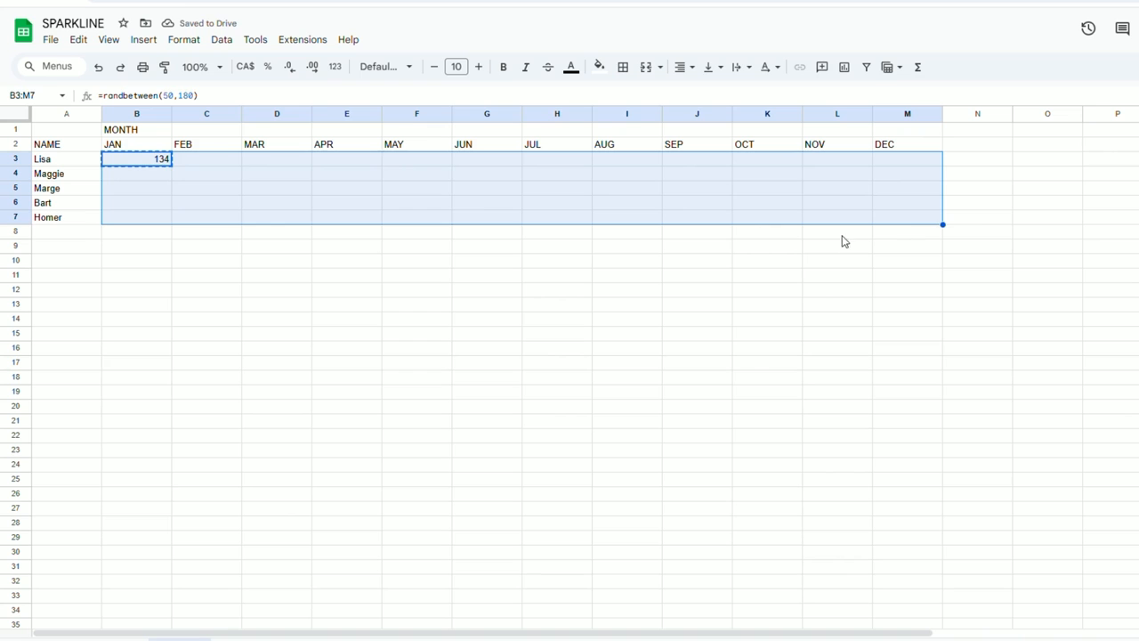
{"action": "key", "text": "ctrl+v"}
{"action": "left_click", "coordinate": [367, 263]}
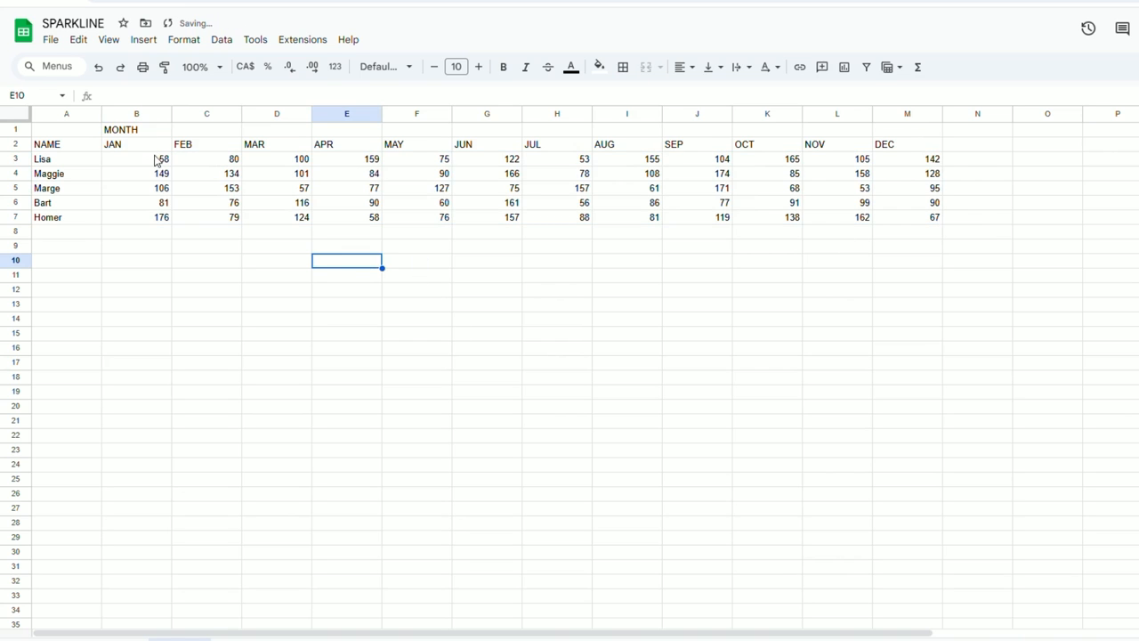
Replace the random formulas in B3:M7 with fixed numbers by copying the range and pasting values only.
{"action": "left_click_drag", "start_coordinate": [153, 161], "coordinate": [907, 217]}
{"action": "key", "text": "ctrl+c"}
{"action": "left_click", "coordinate": [79, 43]}
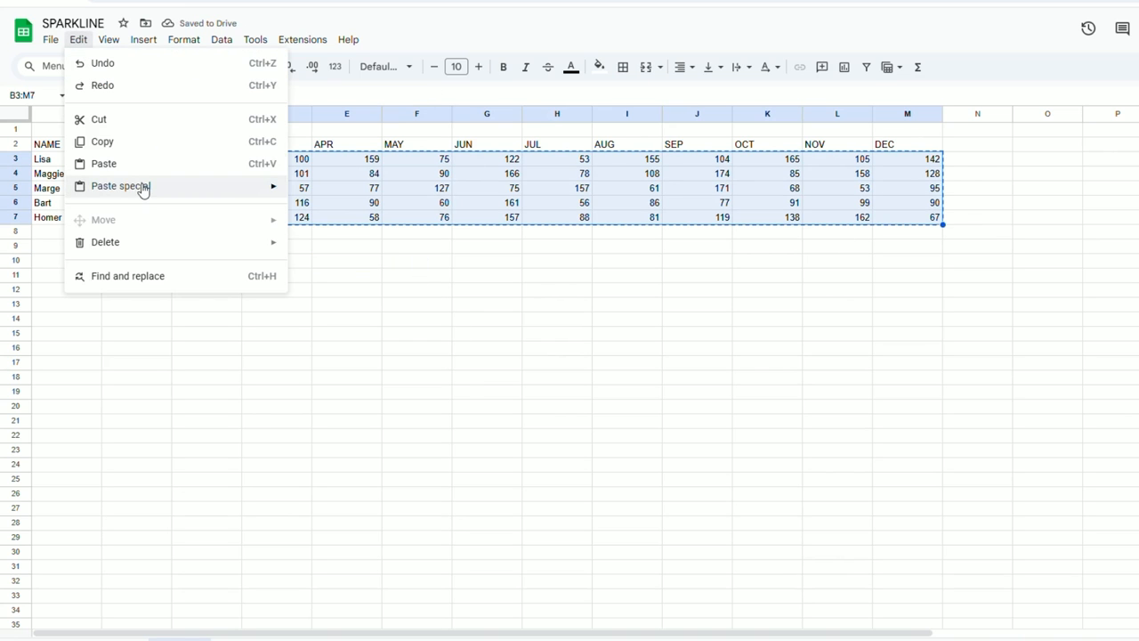
{"action": "mouse_move", "coordinate": [142, 189]}
{"action": "left_click", "coordinate": [322, 190]}
{"action": "left_click", "coordinate": [768, 176]}
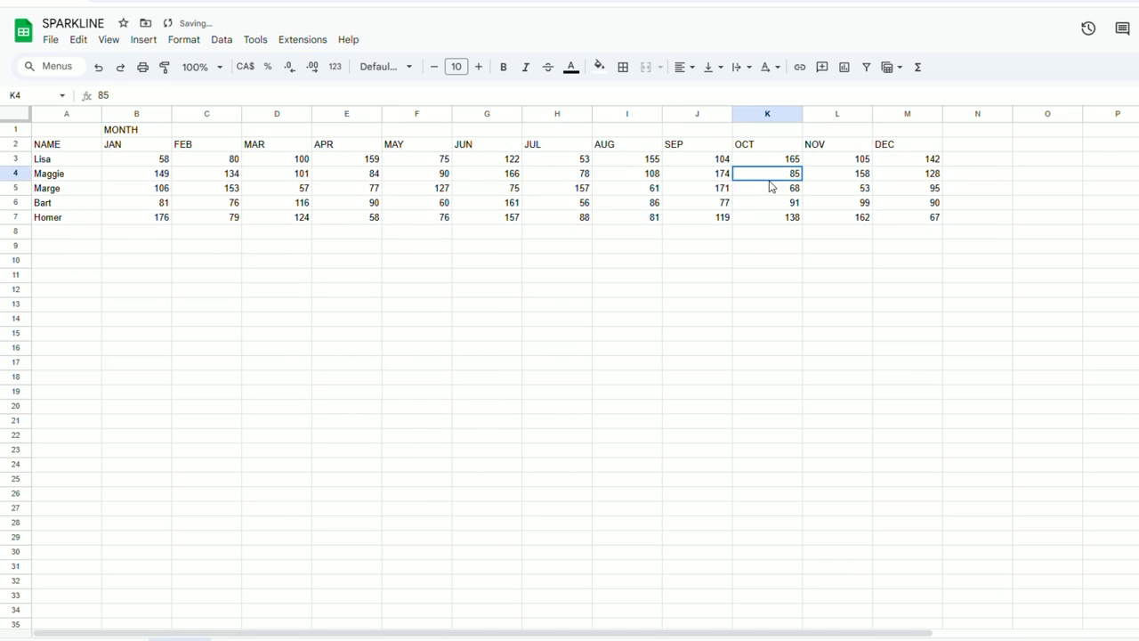
Enter the heading TREND in N2, beside DEC.
{"action": "left_click", "coordinate": [987, 145]}
{"action": "type", "text": "TREND"}
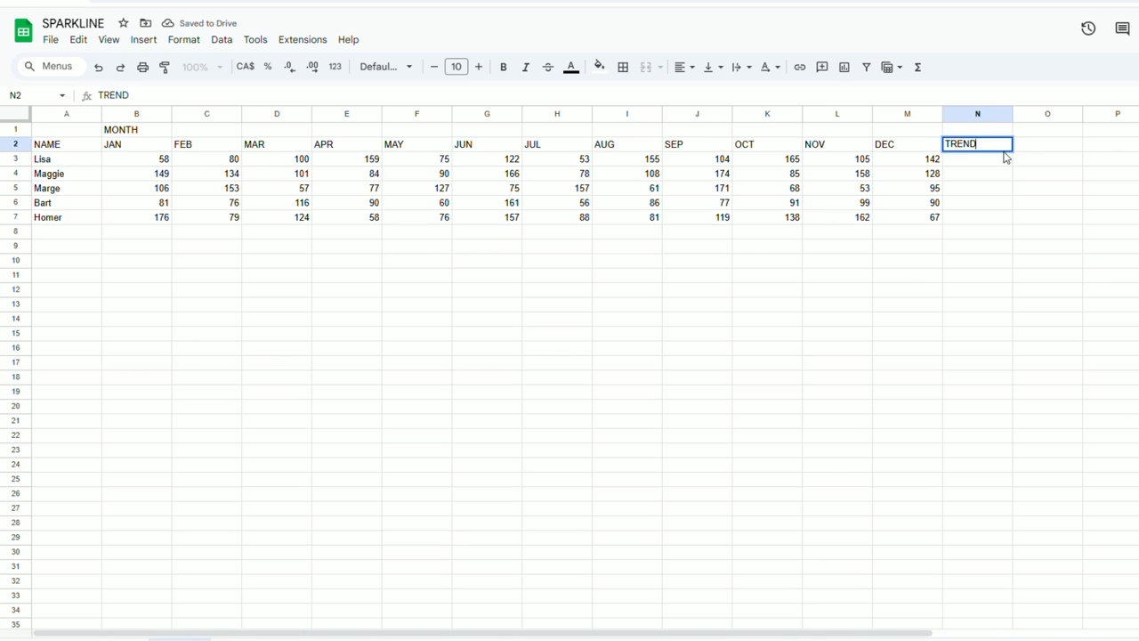
{"action": "key", "text": "Return"}
Enter =sparkline(B3:M3) in N3 and fill it down to N7 for every name.
{"action": "type", "text": "=s"}
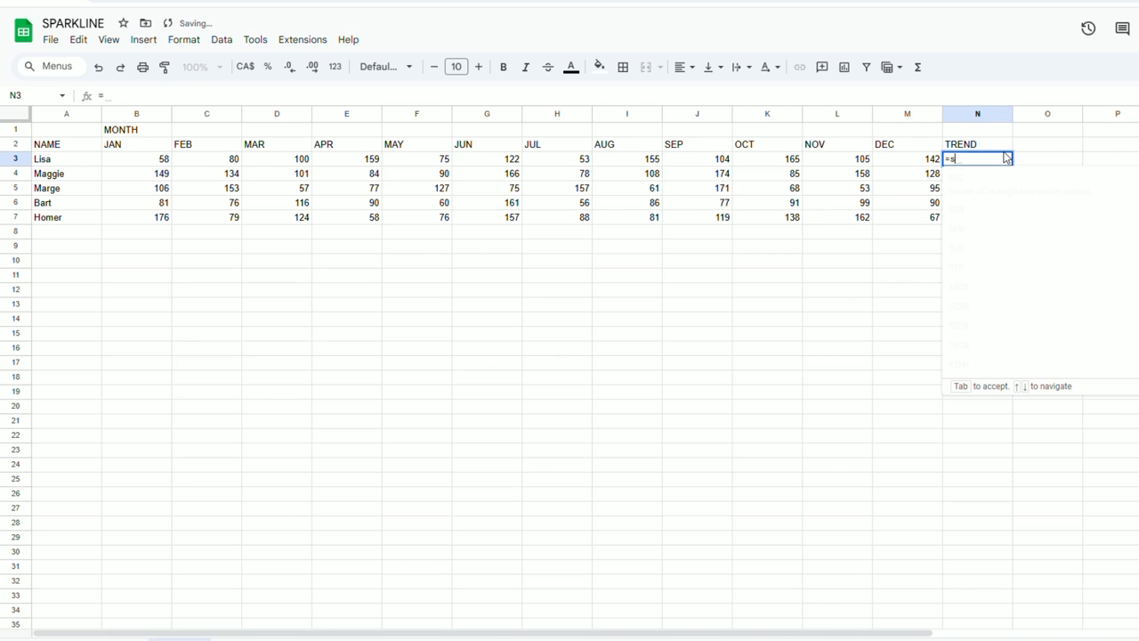
{"action": "type", "text": "parkline("}
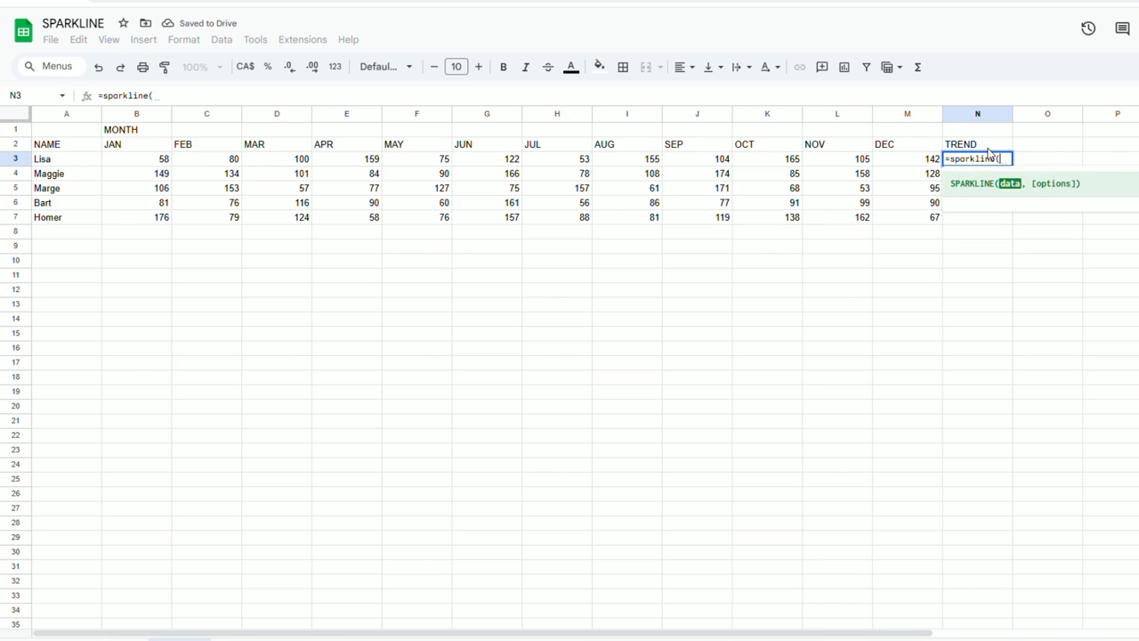
{"action": "left_click_drag", "start_coordinate": [132, 159], "coordinate": [886, 162]}
{"action": "key", "text": "Return"}
{"action": "left_click", "coordinate": [1004, 160]}
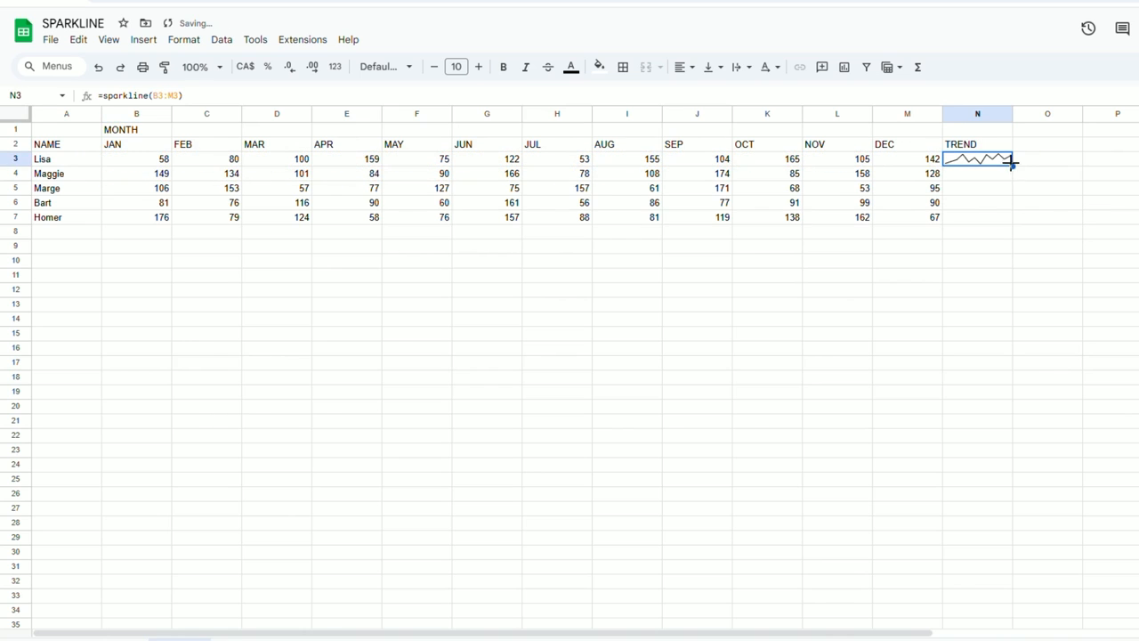
{"action": "double_click", "coordinate": [1013, 166]}
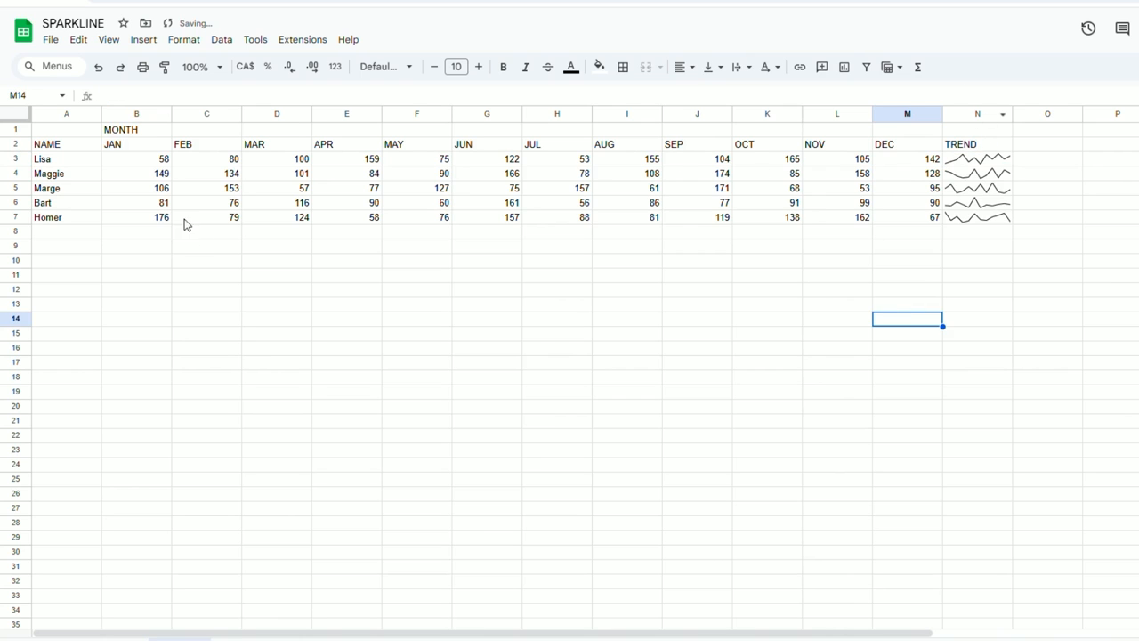
Merge cells B1:M1 and center the MONTH heading across the month columns.
{"action": "left_click", "coordinate": [119, 131]}
{"action": "left_click_drag", "start_coordinate": [118, 131], "coordinate": [925, 130]}
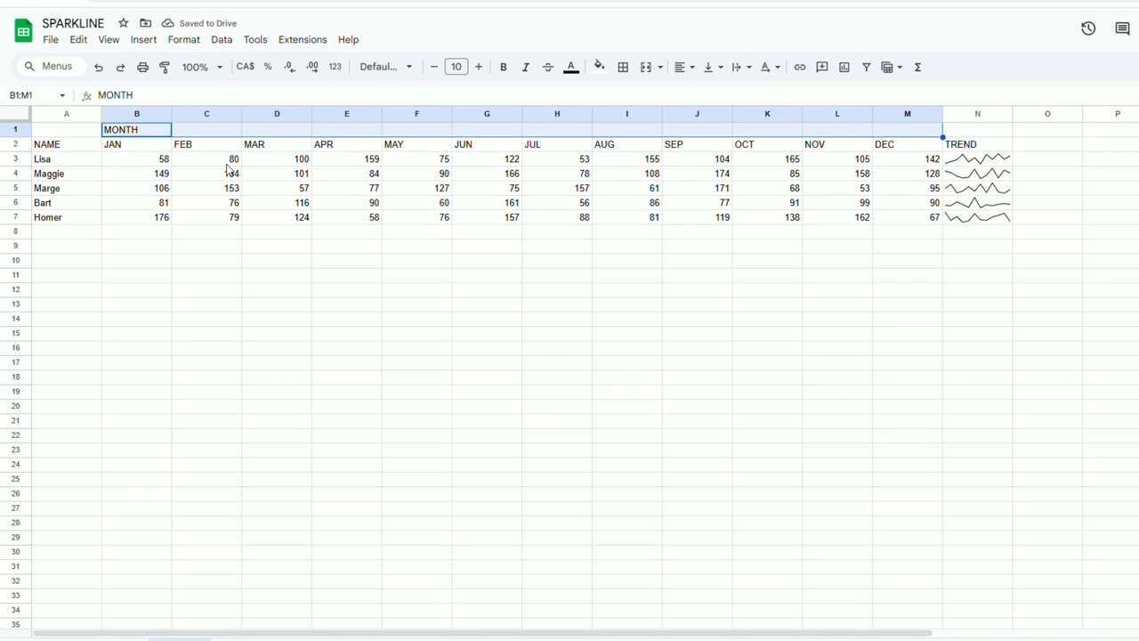
{"action": "left_click", "coordinate": [647, 67]}
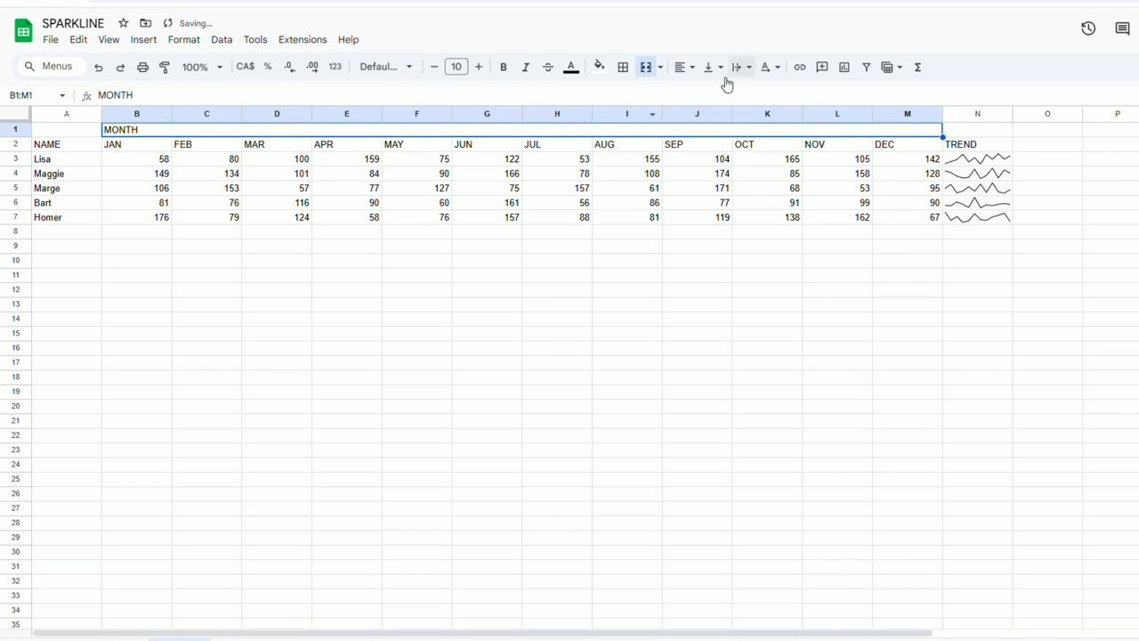
{"action": "left_click", "coordinate": [685, 68]}
{"action": "left_click", "coordinate": [705, 94]}
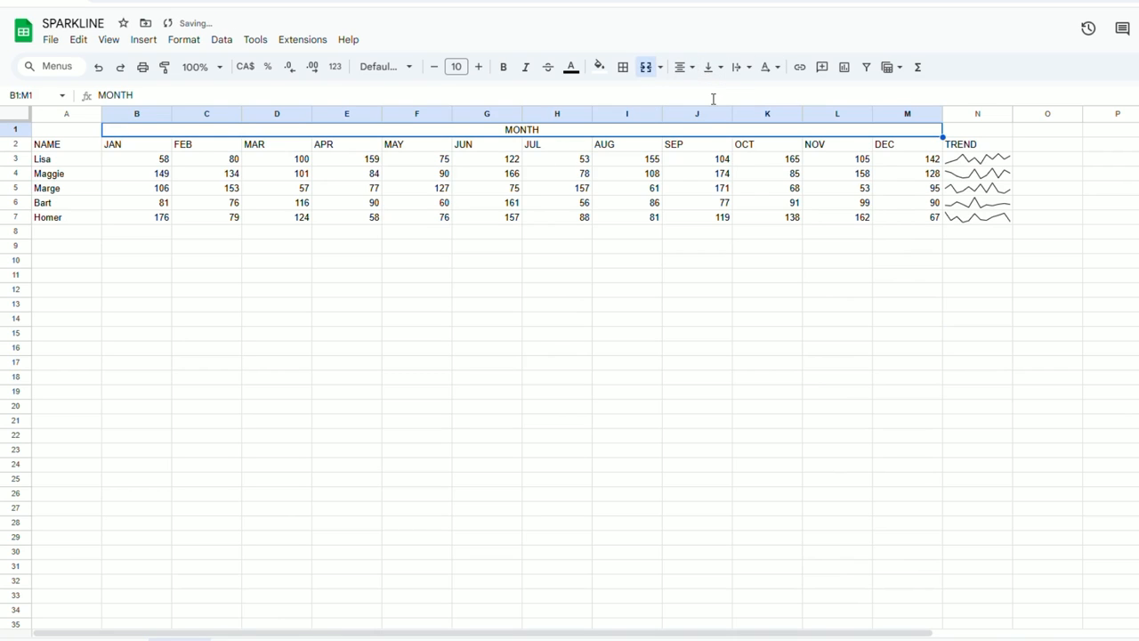
{"action": "left_click", "coordinate": [285, 177]}
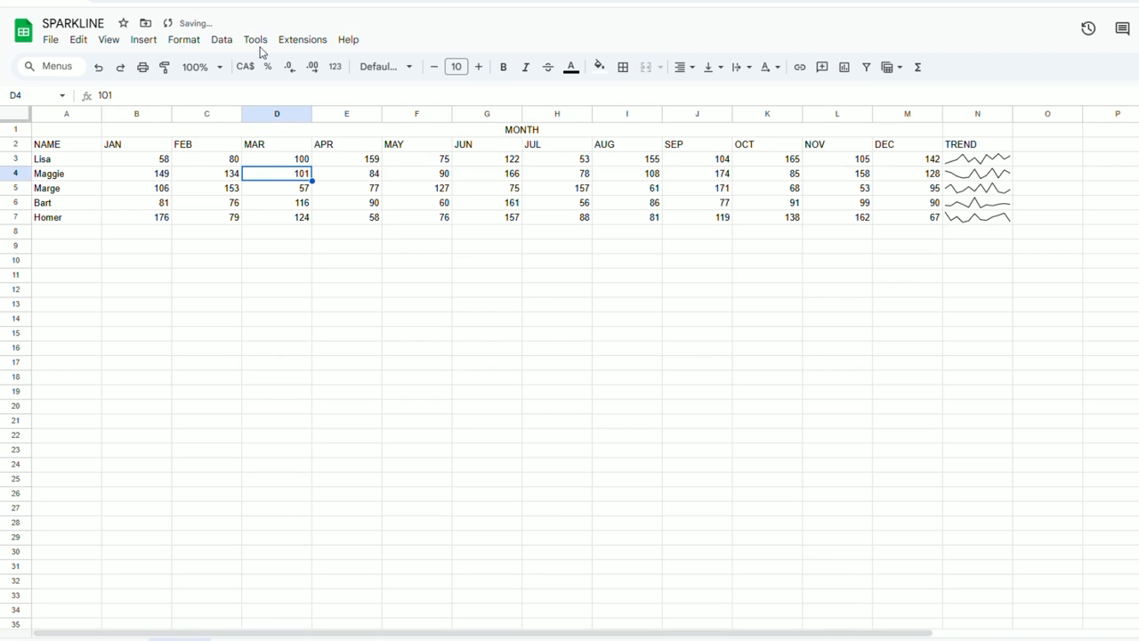
Hide the gridlines on the sheet.
{"action": "left_click", "coordinate": [109, 39]}
{"action": "mouse_move", "coordinate": [190, 69]}
{"action": "left_click", "coordinate": [372, 89]}
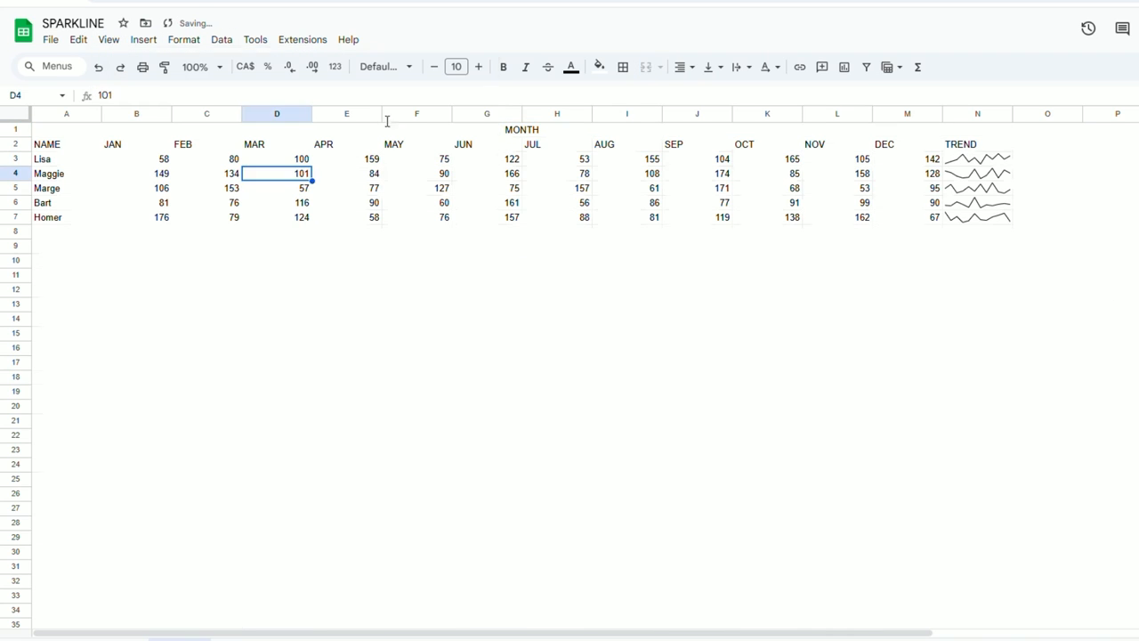
{"action": "left_click", "coordinate": [483, 250]}
Format the header cells B2:N2, JAN through TREND, with a blue fill and white text.
{"action": "left_click_drag", "start_coordinate": [116, 144], "coordinate": [979, 145]}
{"action": "left_click", "coordinate": [600, 70]}
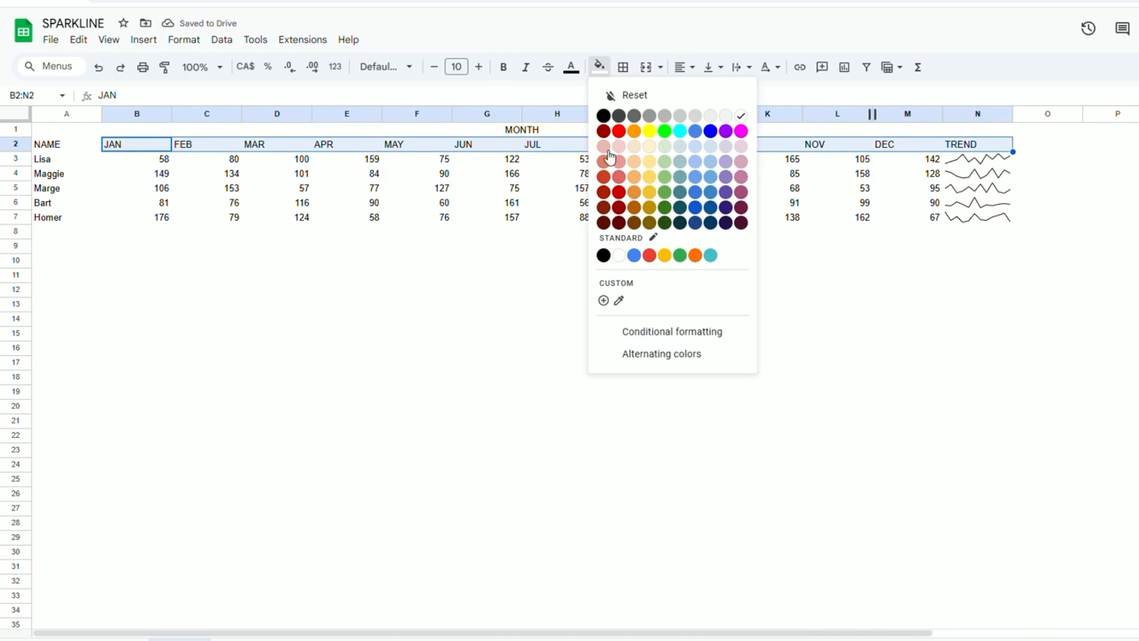
{"action": "left_click", "coordinate": [570, 67]}
{"action": "left_click", "coordinate": [712, 115]}
{"action": "left_click", "coordinate": [351, 219]}
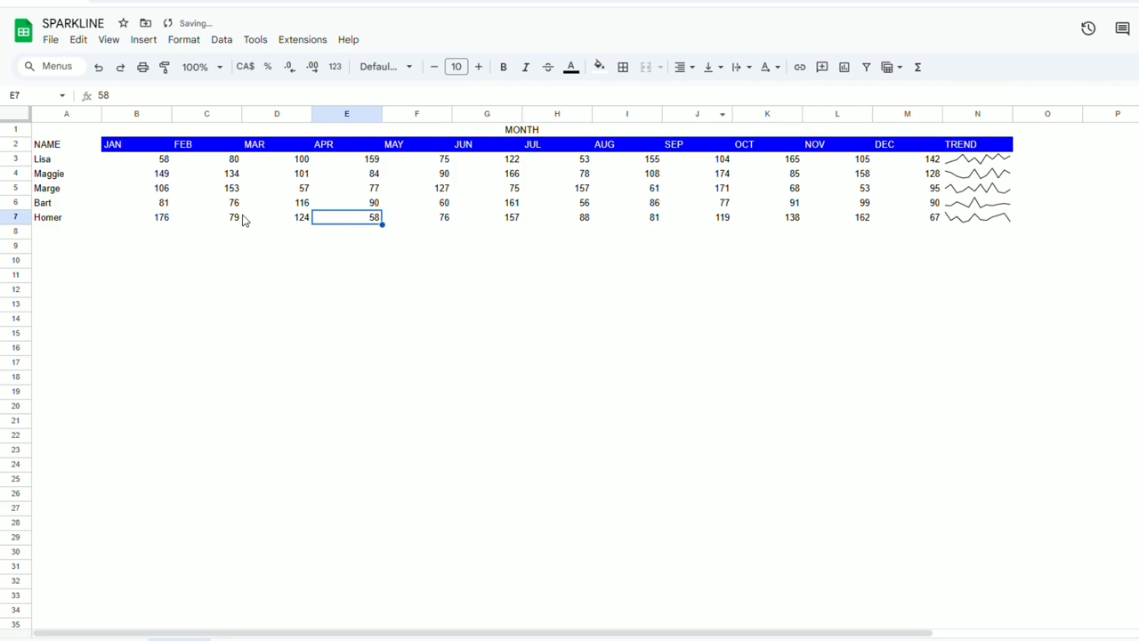
{"action": "left_click", "coordinate": [227, 204]}
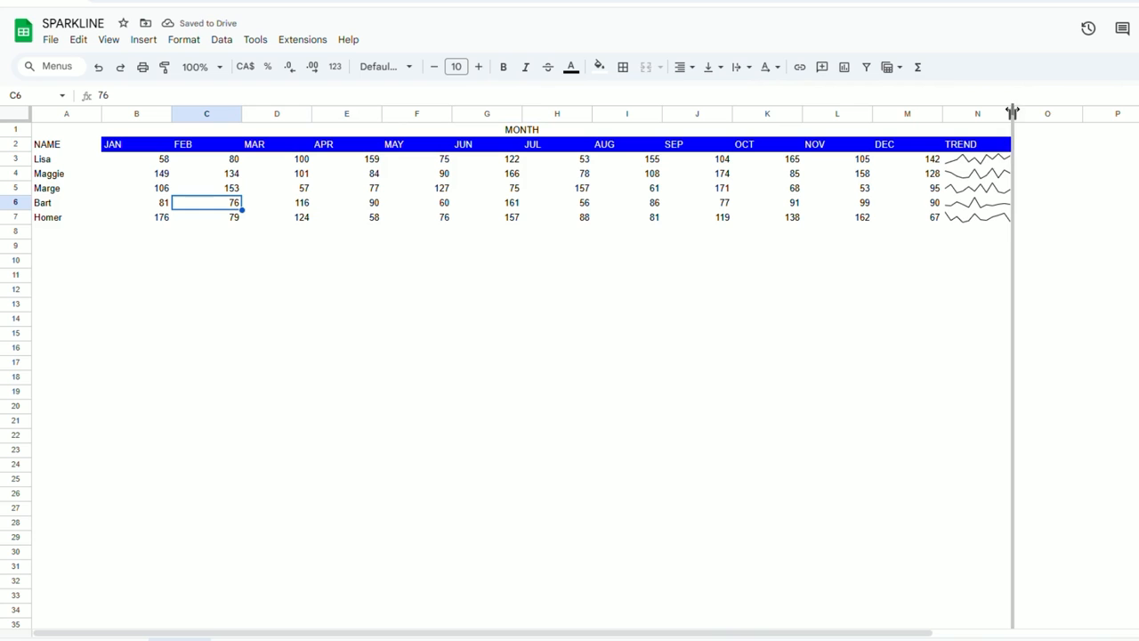
Widen the TREND column N and increase the height of rows 3 to 7 to enlarge the sparklines.
{"action": "double_click", "coordinate": [1012, 113]}
{"action": "left_click", "coordinate": [11, 158]}
{"action": "left_click_drag", "start_coordinate": [11, 158], "coordinate": [30, 247]}
{"action": "left_click", "coordinate": [587, 408]}
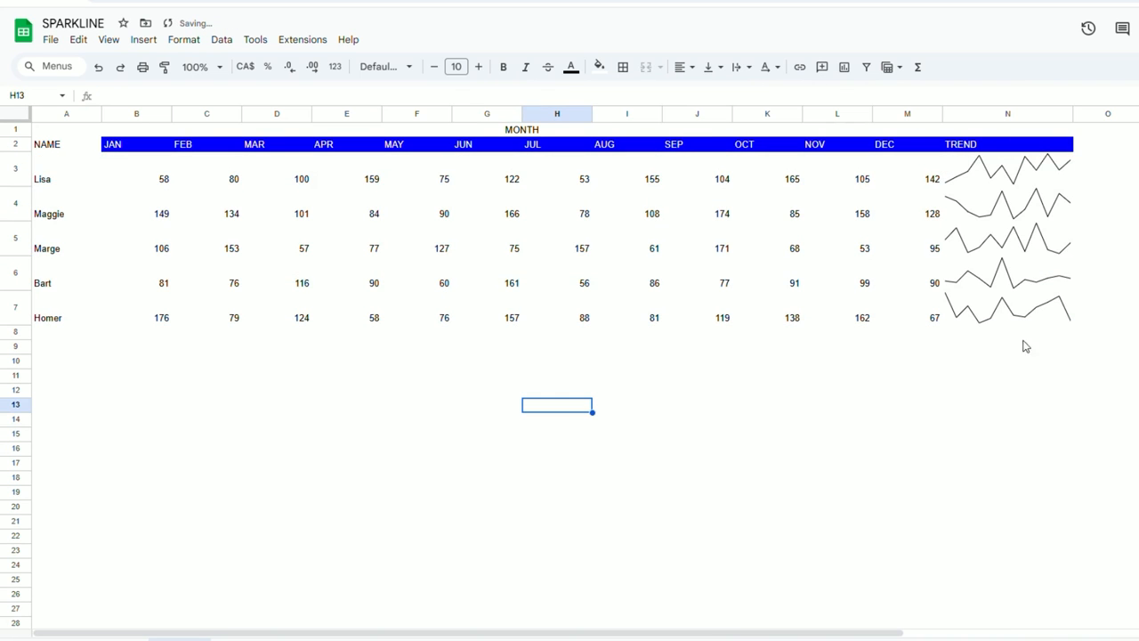
{"action": "left_click", "coordinate": [1000, 236]}
{"action": "left_click", "coordinate": [1023, 353]}
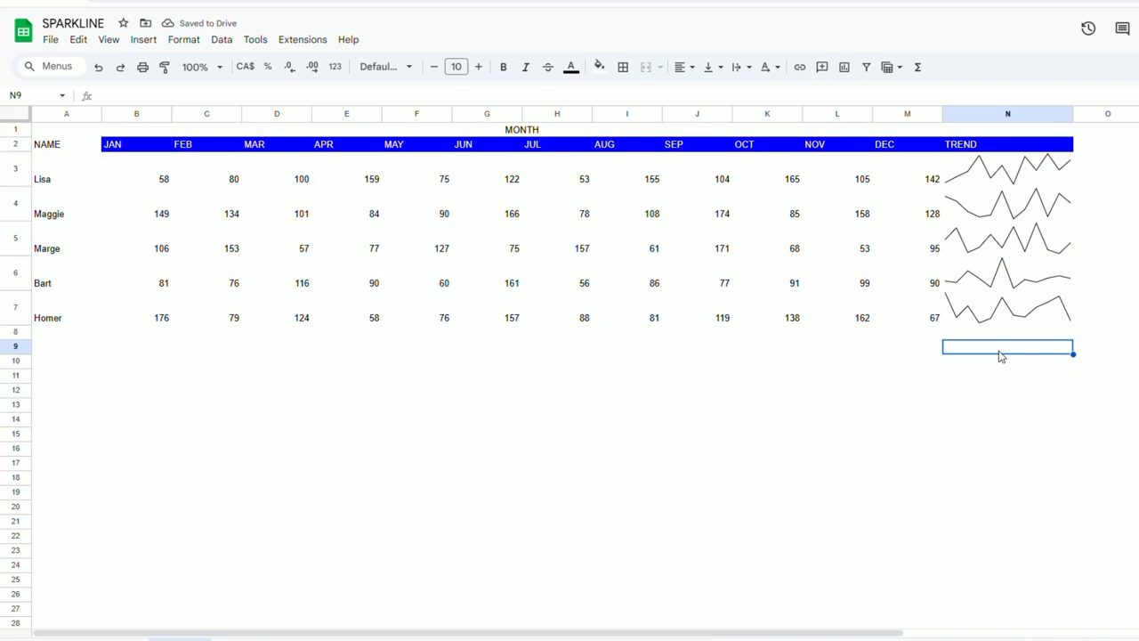